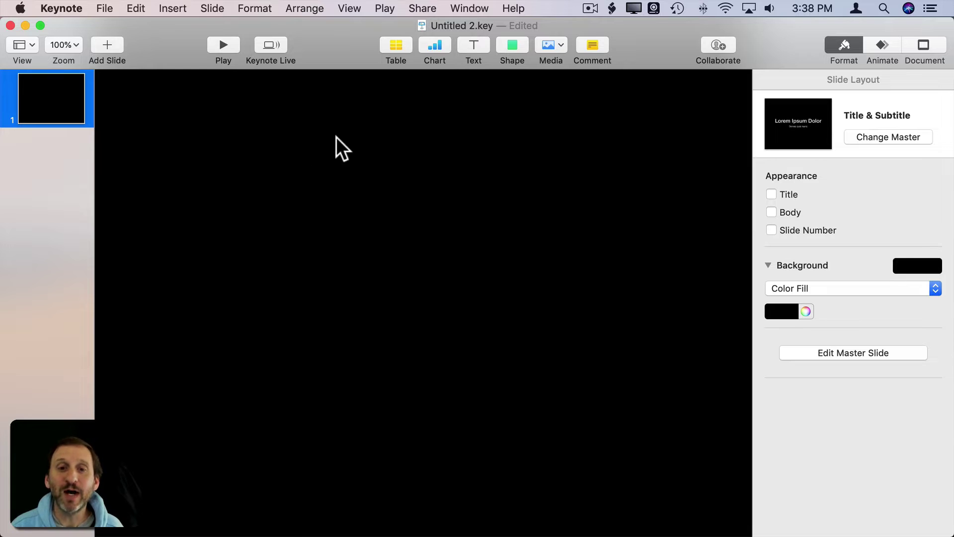
# Step: Insert a 3D bar chart of Region 1 and Region 2 for April–July and review its data table
pyautogui.click(432, 45)
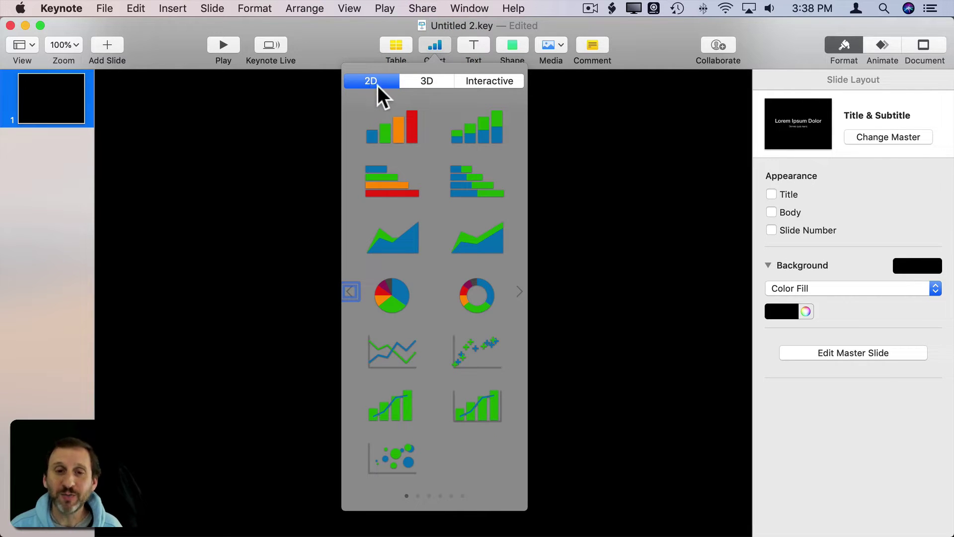
pyautogui.click(418, 80)
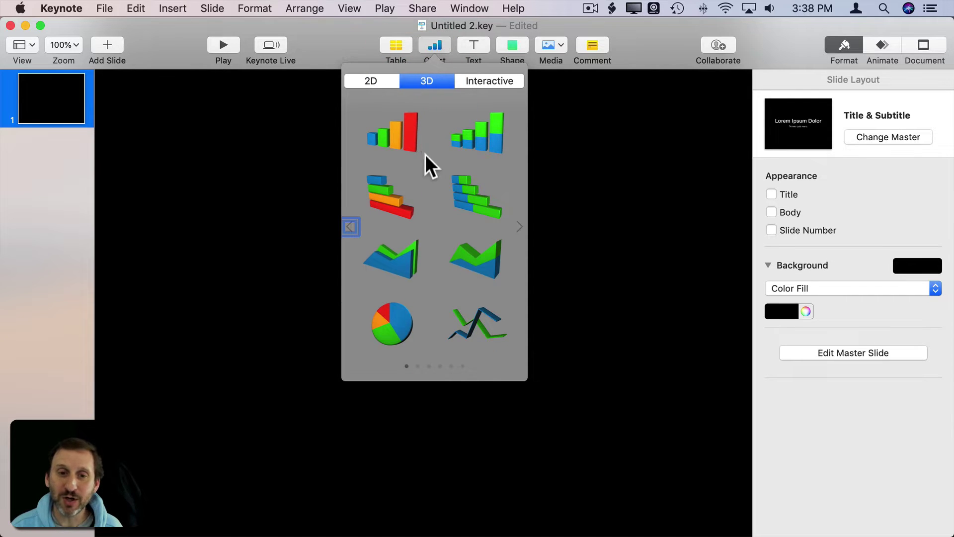
pyautogui.click(399, 135)
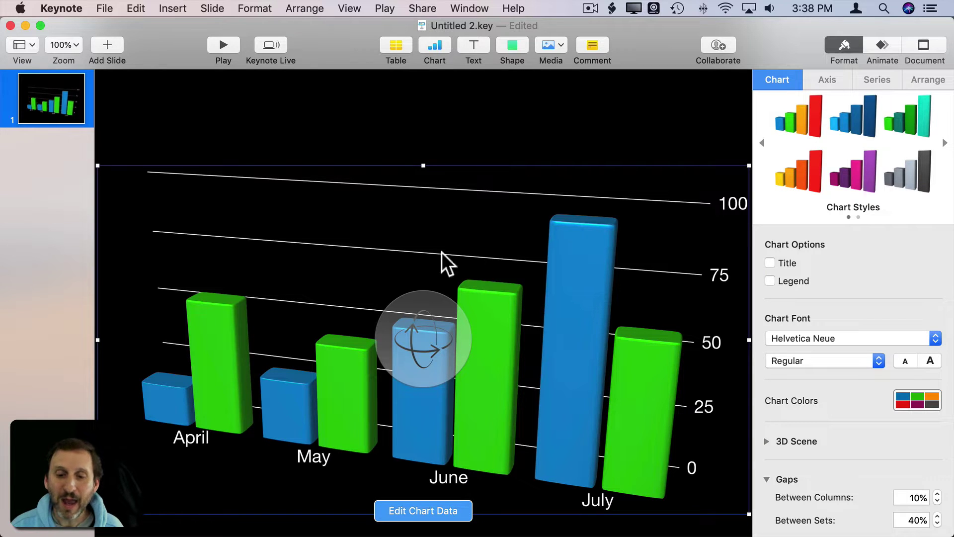
pyautogui.click(396, 514)
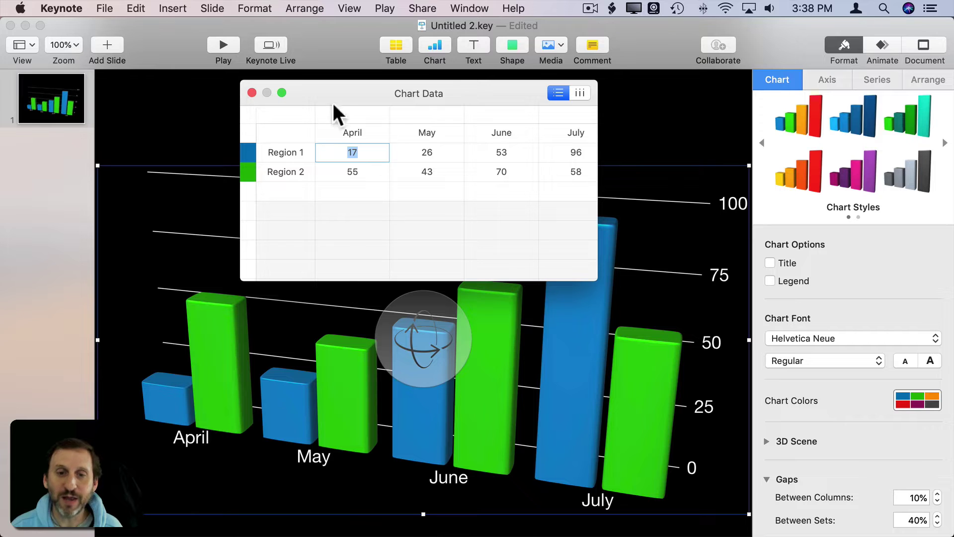
pyautogui.click(252, 93)
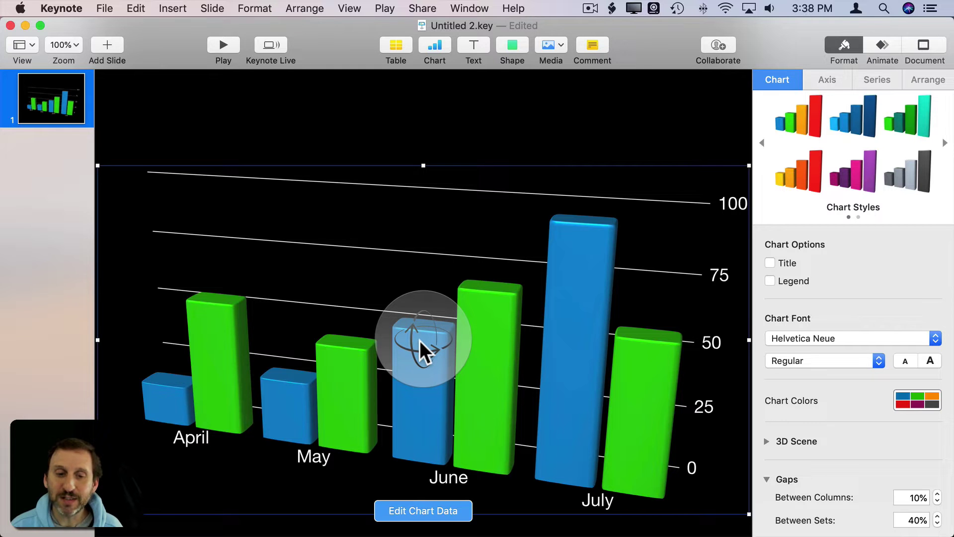
# Step: Tilt the 3D chart to a new angle, shrink it, and center it on the slide
pyautogui.moveTo(464, 312); pyautogui.dragTo(388, 330)
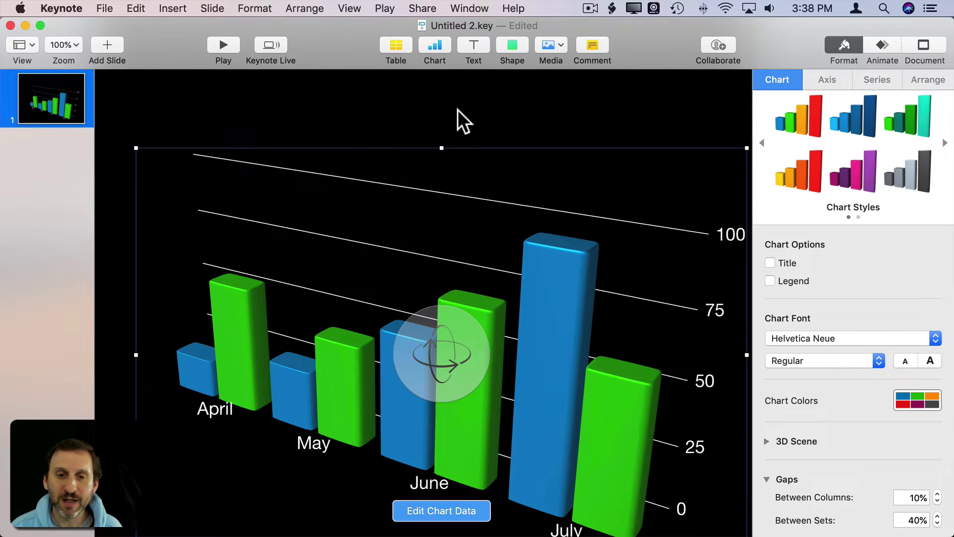
pyautogui.click(444, 146)
pyautogui.click(441, 154)
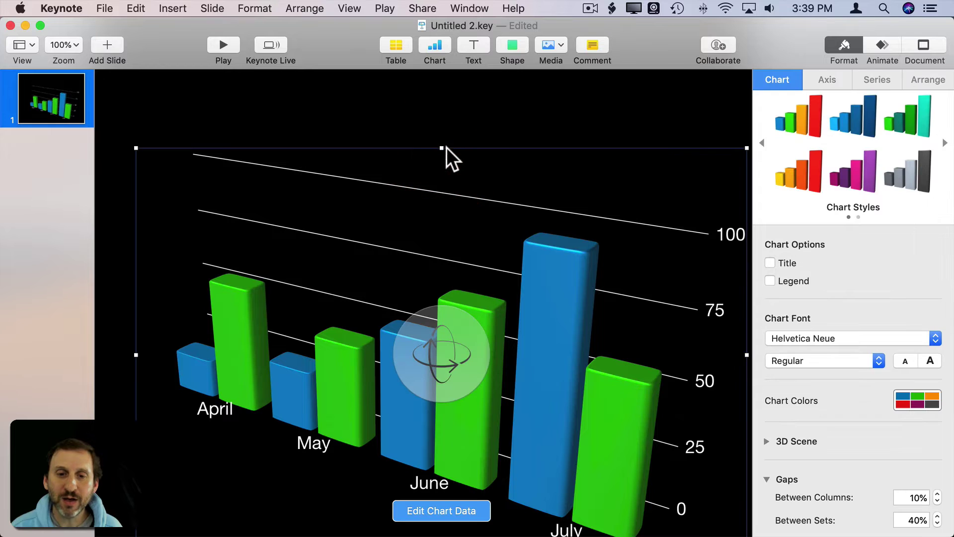
pyautogui.moveTo(441, 148); pyautogui.dragTo(442, 293)
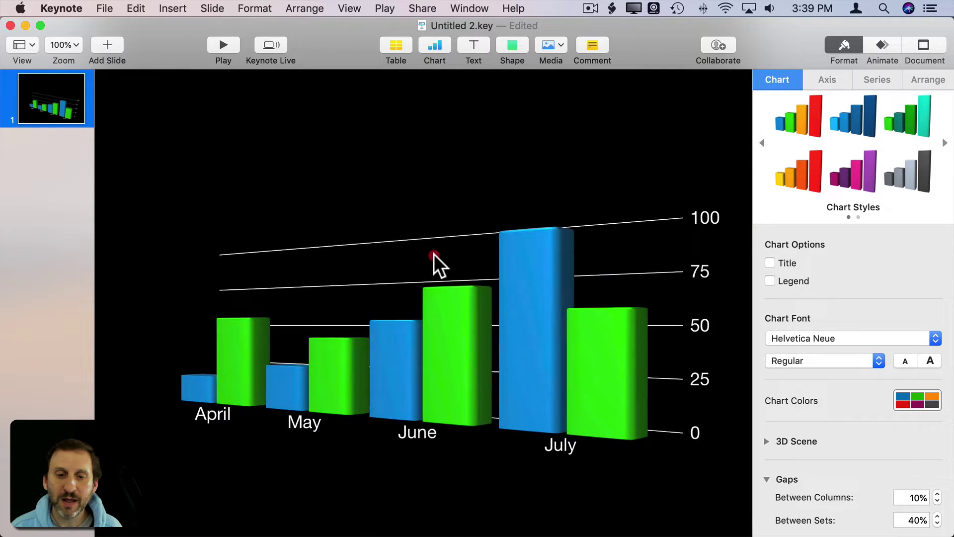
pyautogui.click(448, 283)
pyautogui.moveTo(735, 493); pyautogui.dragTo(623, 478)
pyautogui.moveTo(575, 336); pyautogui.dragTo(604, 289)
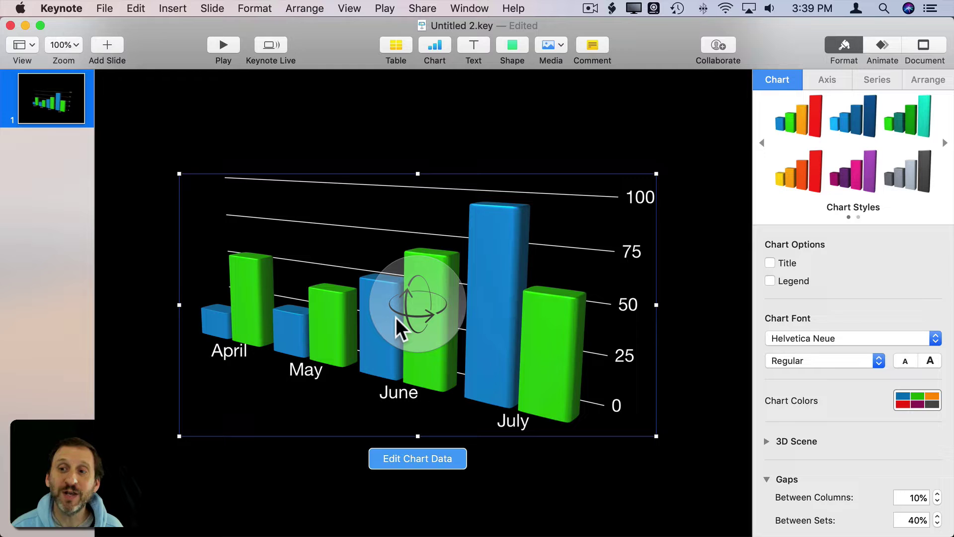
pyautogui.click(881, 48)
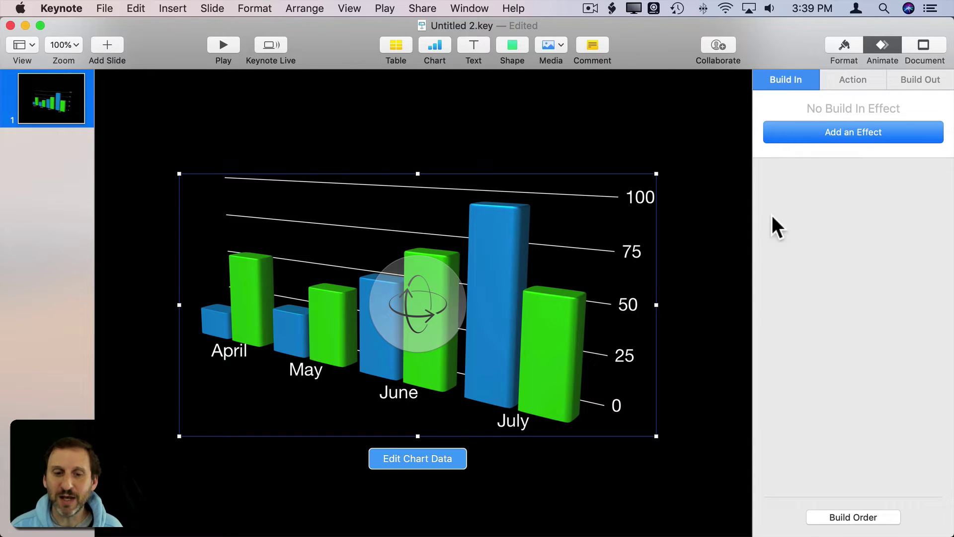
# Step: Preview 3D Crane, Grow, Rotate, Rotate & Grow and Z Axis, then apply 3D Crane
pyautogui.click(848, 131)
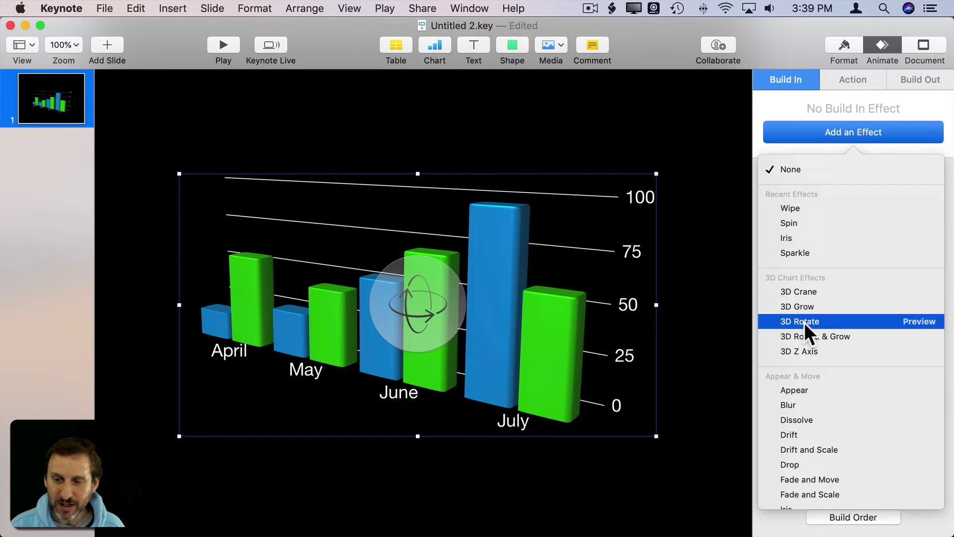
pyautogui.scroll(-1, 812, 469)
pyautogui.scroll(-6, 812, 469)
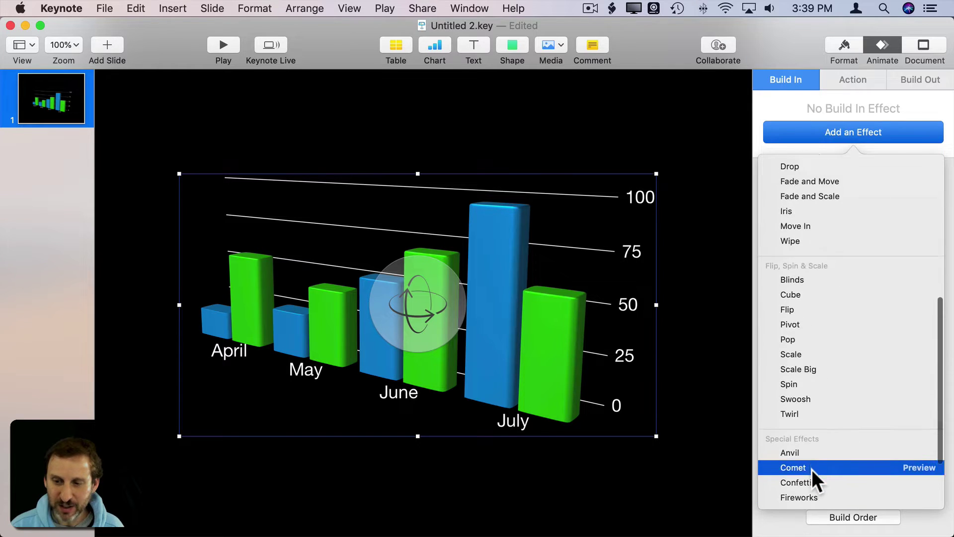
pyautogui.scroll(6, 811, 324)
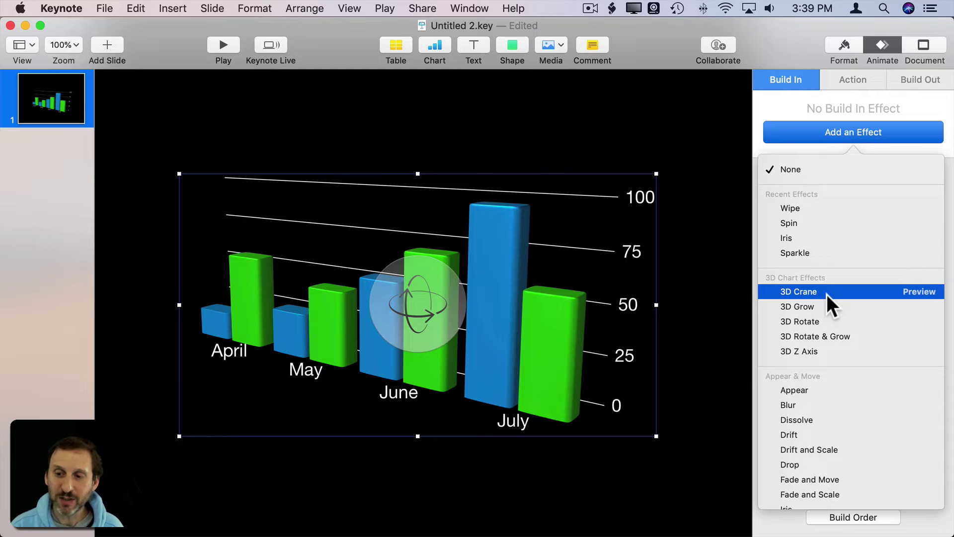
pyautogui.click(926, 290)
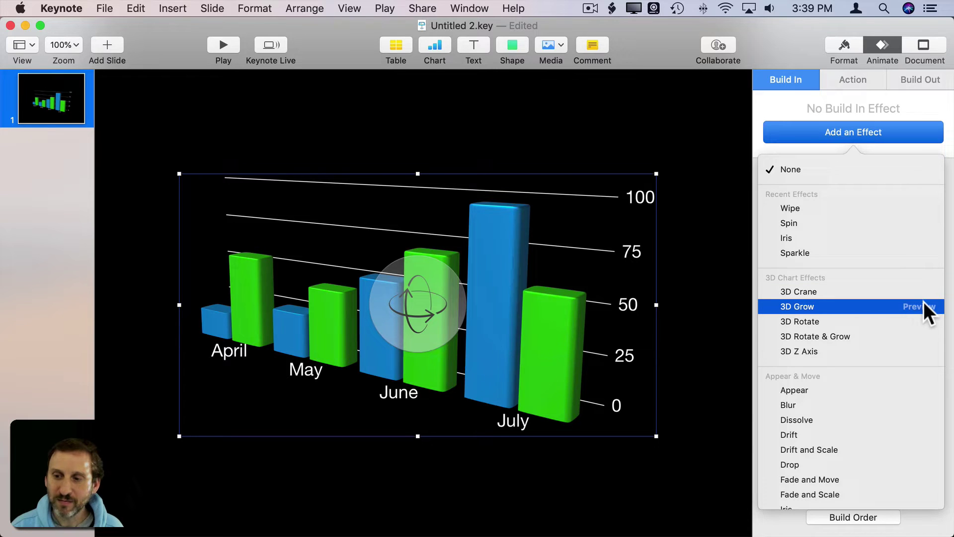
pyautogui.click(924, 301)
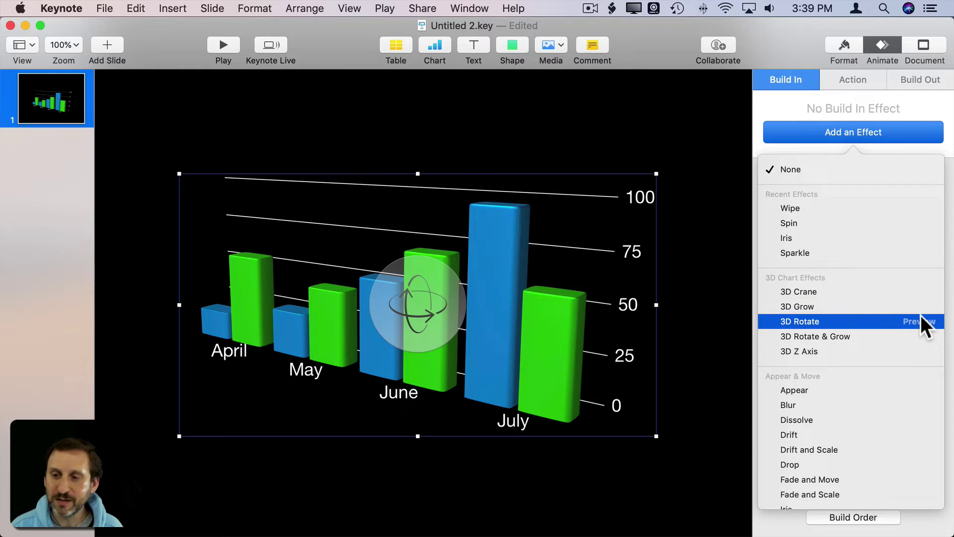
pyautogui.click(920, 315)
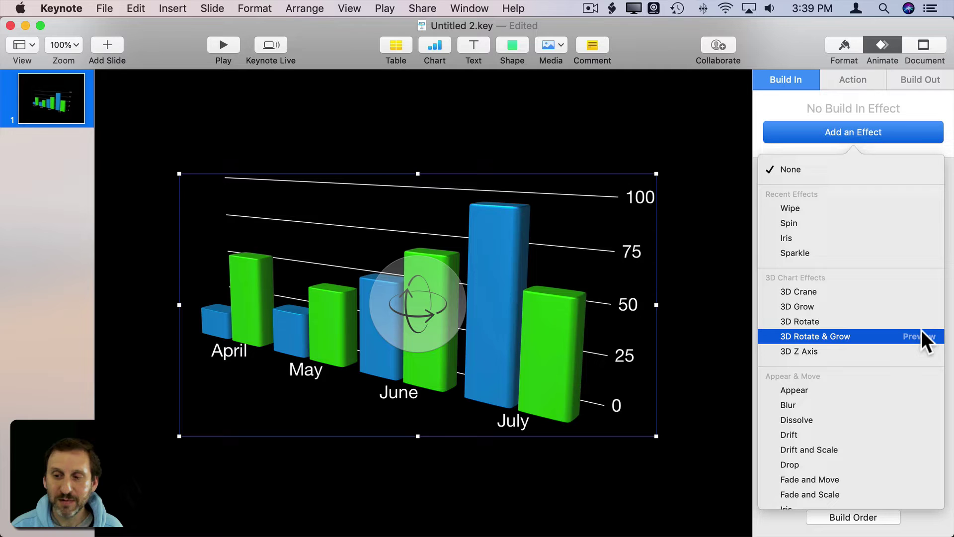
pyautogui.click(921, 330)
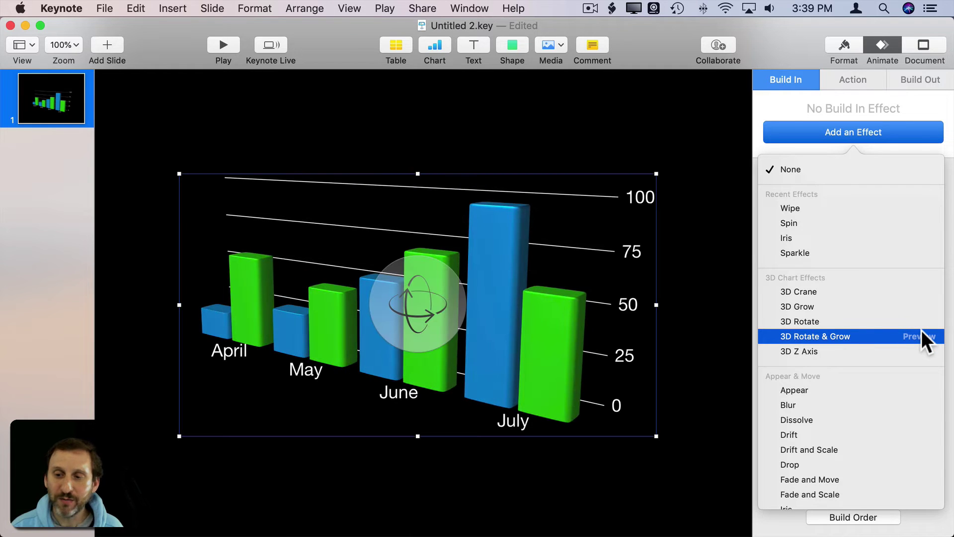
pyautogui.click(923, 350)
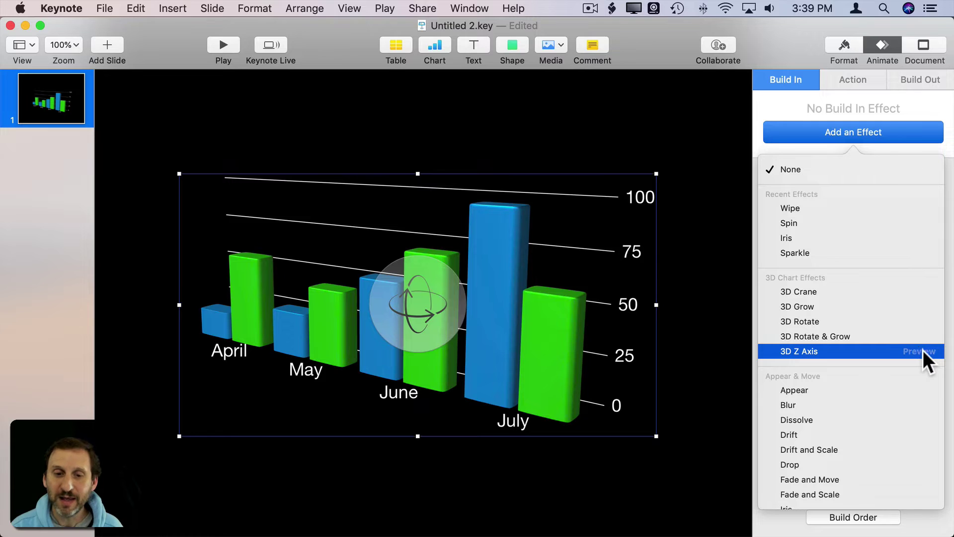
pyautogui.click(923, 350)
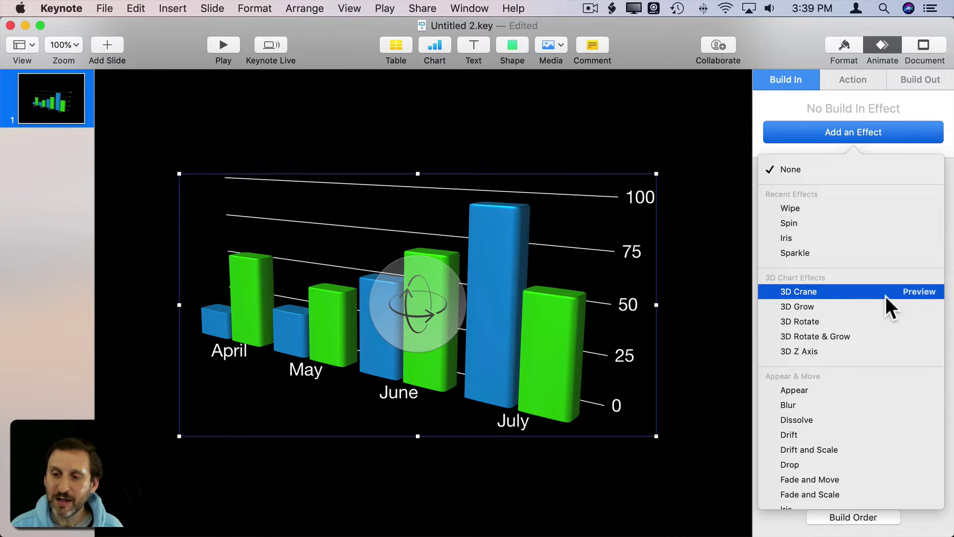
pyautogui.click(845, 292)
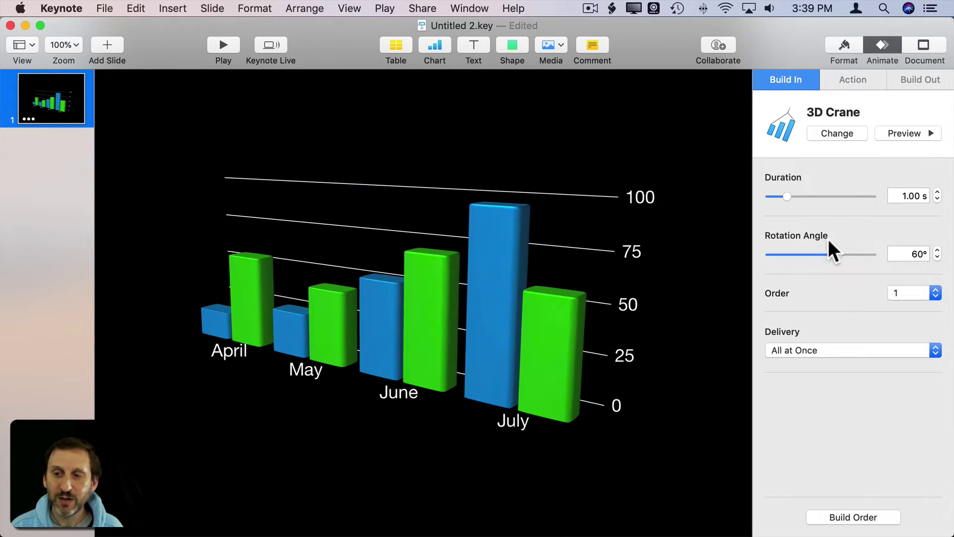
# Step: Set the 3D Crane build to 2.00 s duration and a 180° rotation angle
pyautogui.click(937, 193)
pyautogui.click(938, 192)
pyautogui.click(905, 133)
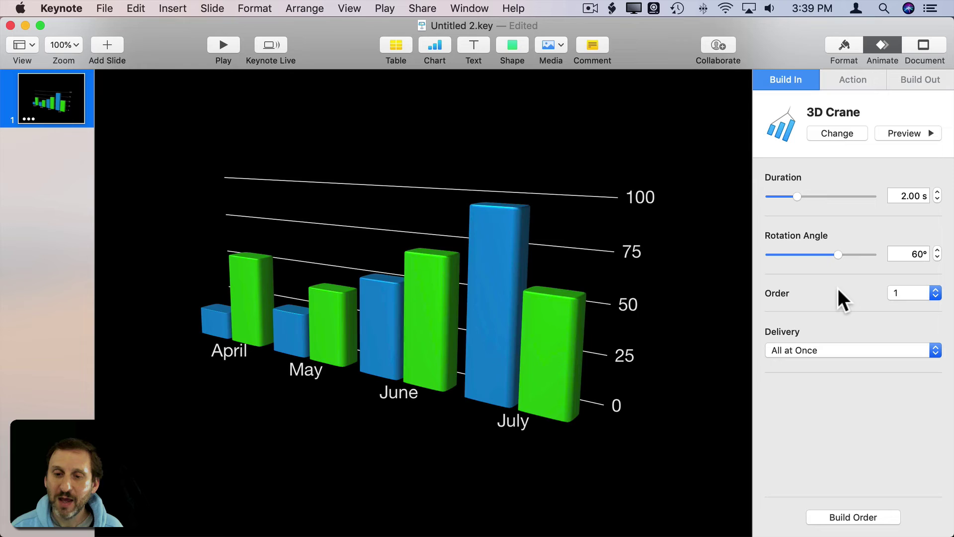
pyautogui.moveTo(836, 254); pyautogui.dragTo(761, 258)
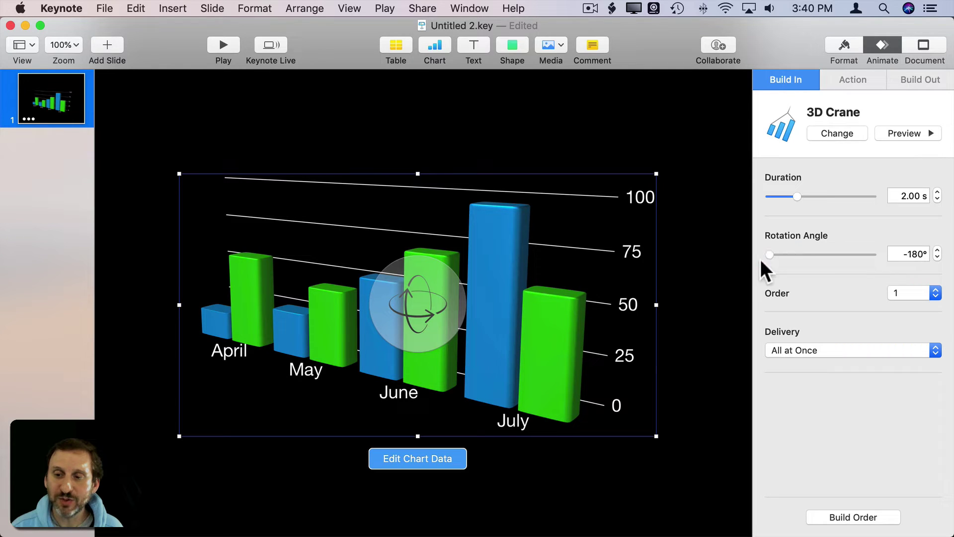
pyautogui.click(906, 131)
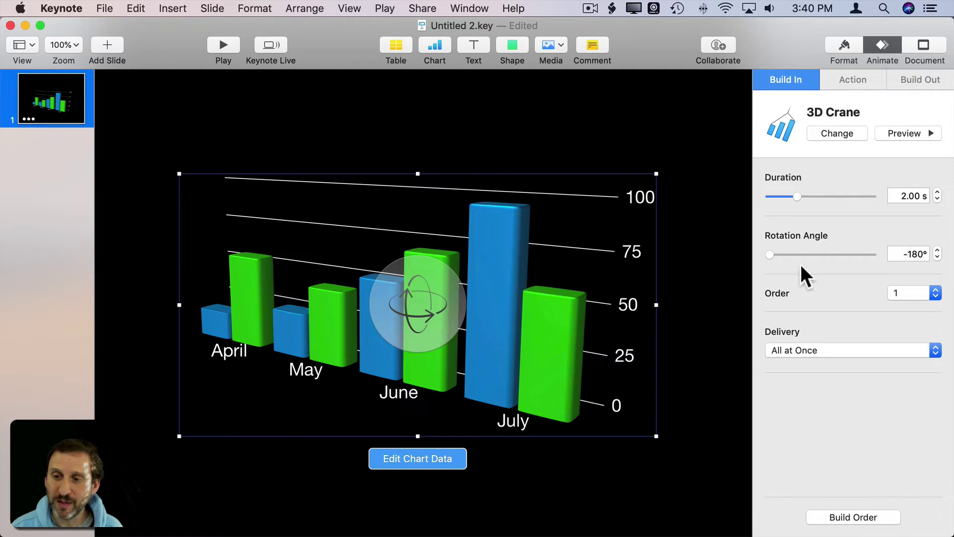
pyautogui.click(913, 133)
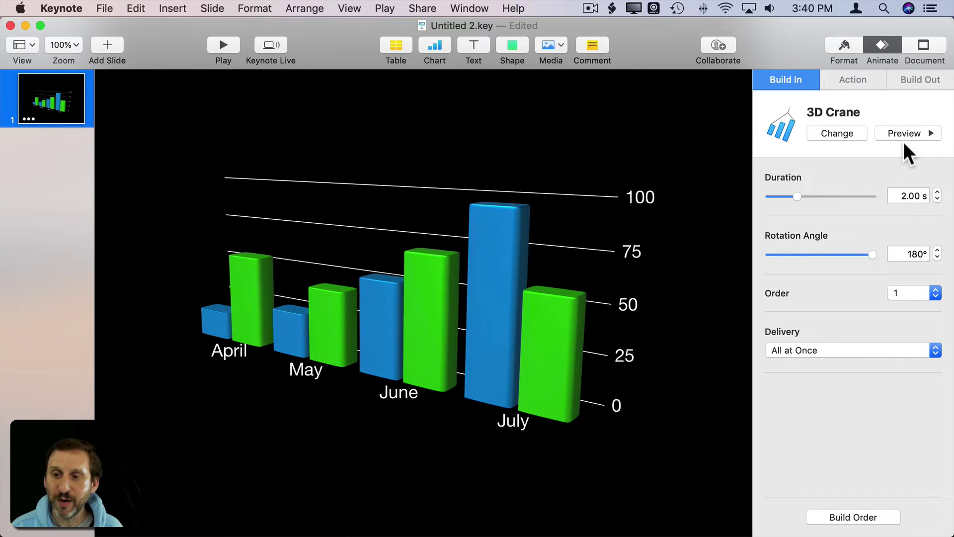
# Step: Set the build delivery to Cascade and preview it
pyautogui.click(831, 357)
pyautogui.click(830, 363)
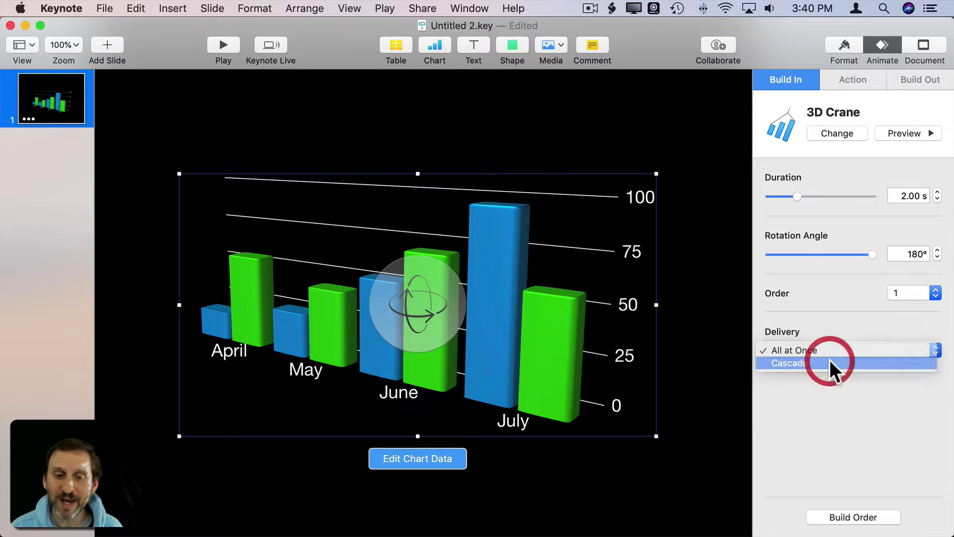
pyautogui.click(892, 133)
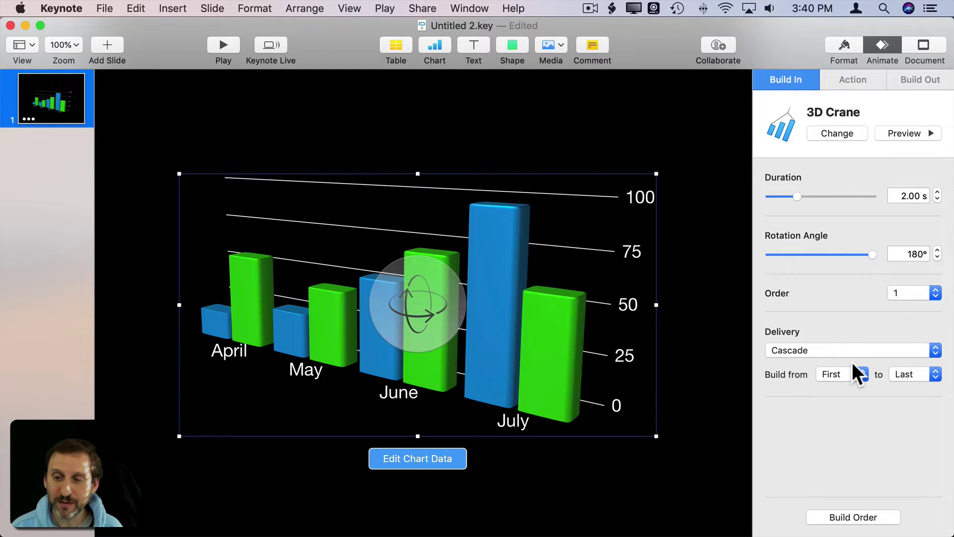
# Step: Switch the build to 3D Grow with the chart background building first, and preview it
pyautogui.click(832, 134)
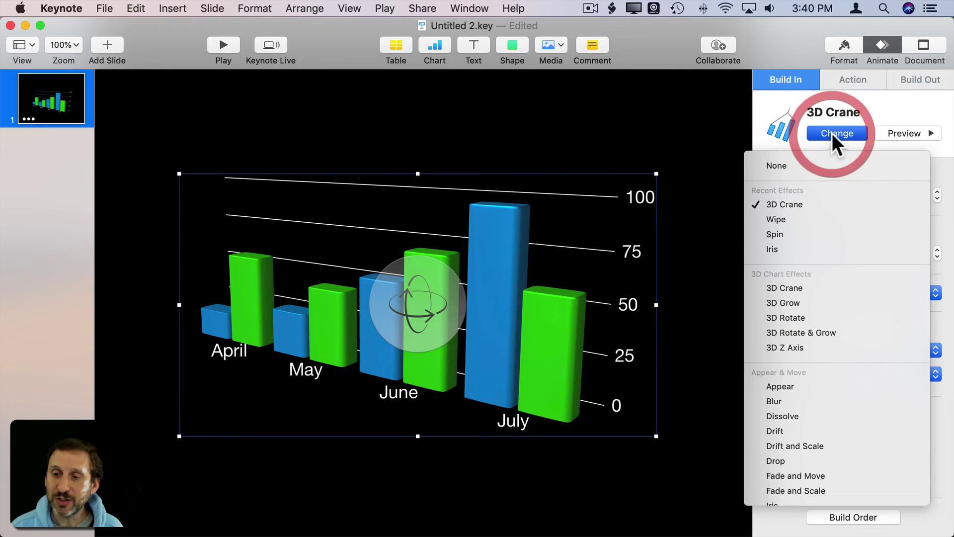
pyautogui.click(796, 303)
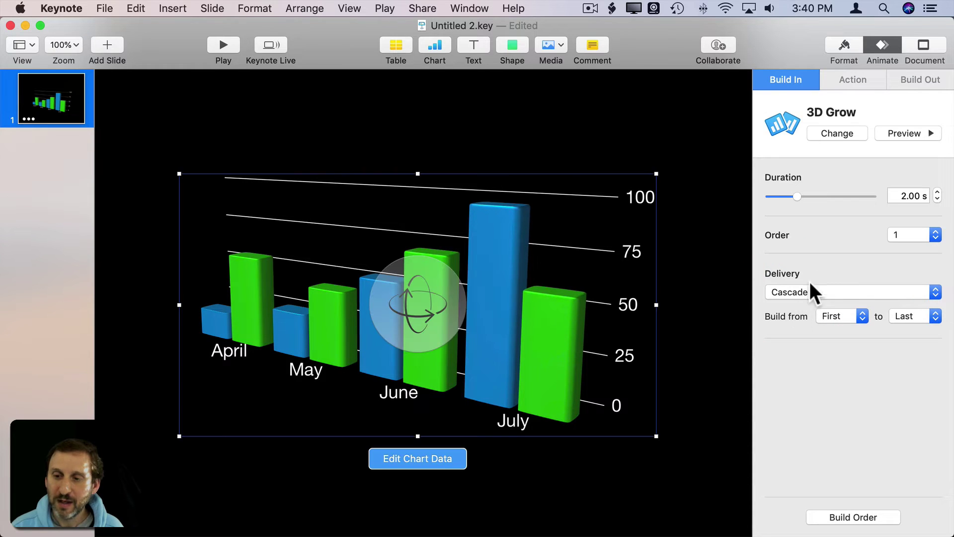
pyautogui.click(829, 290)
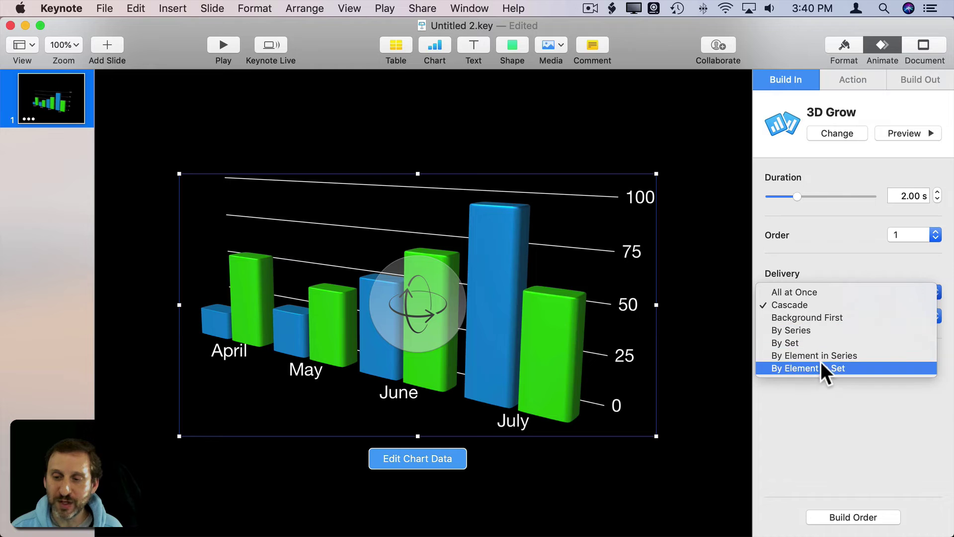
pyautogui.click(818, 316)
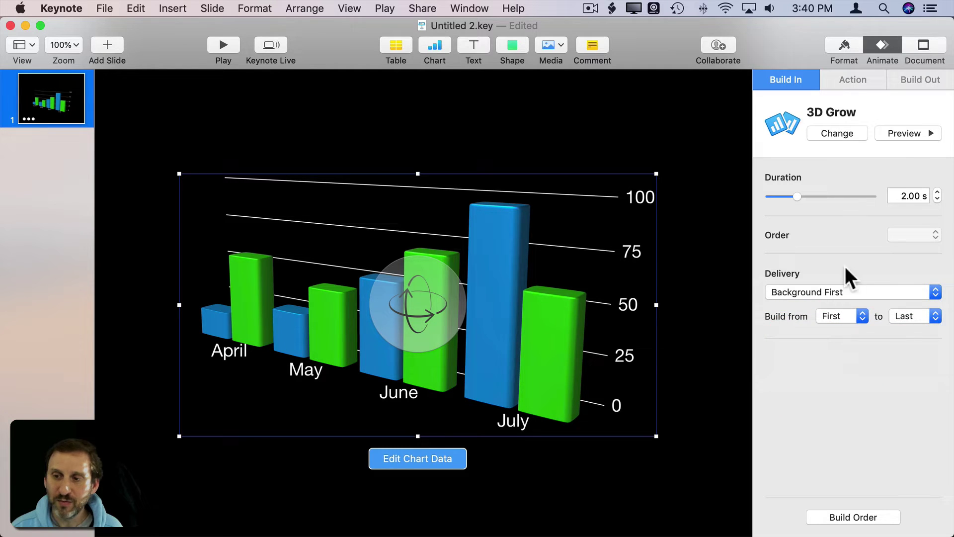
pyautogui.click(897, 128)
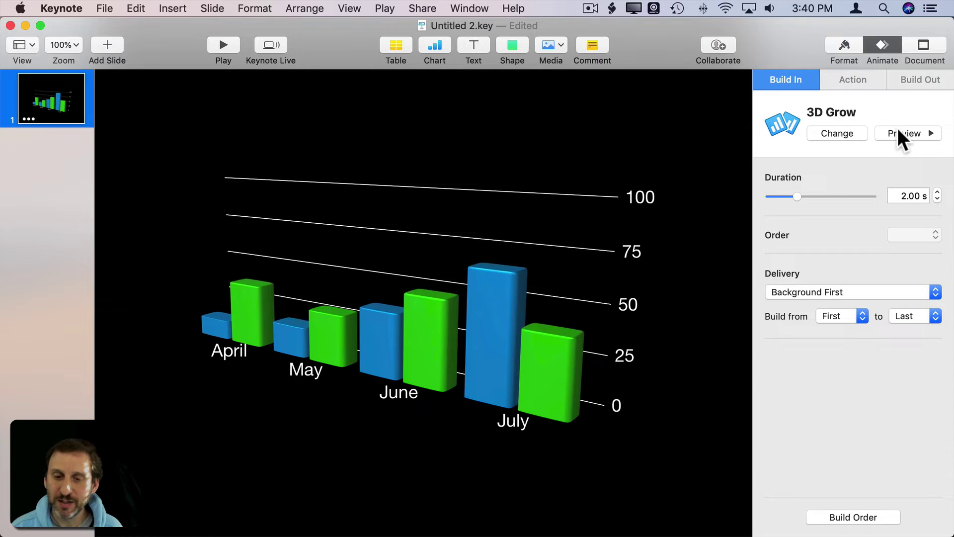
# Step: Change delivery to All at Once and shorten the duration to 1.00 s
pyautogui.click(818, 287)
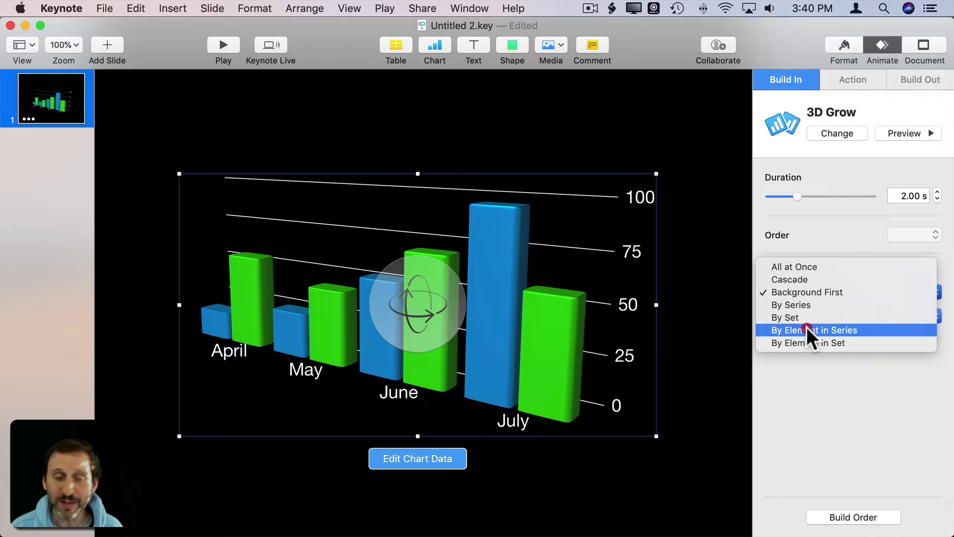
pyautogui.click(793, 264)
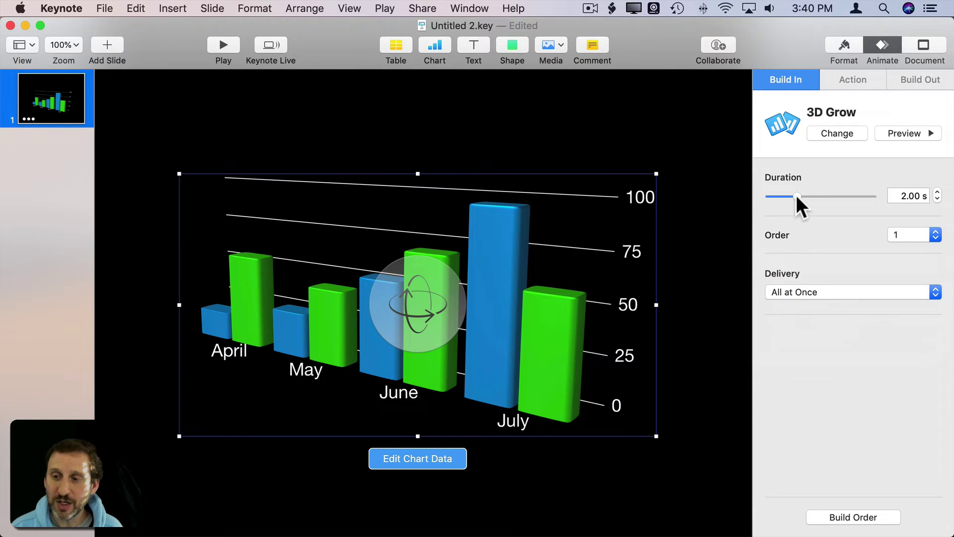
pyautogui.moveTo(796, 196); pyautogui.dragTo(790, 196)
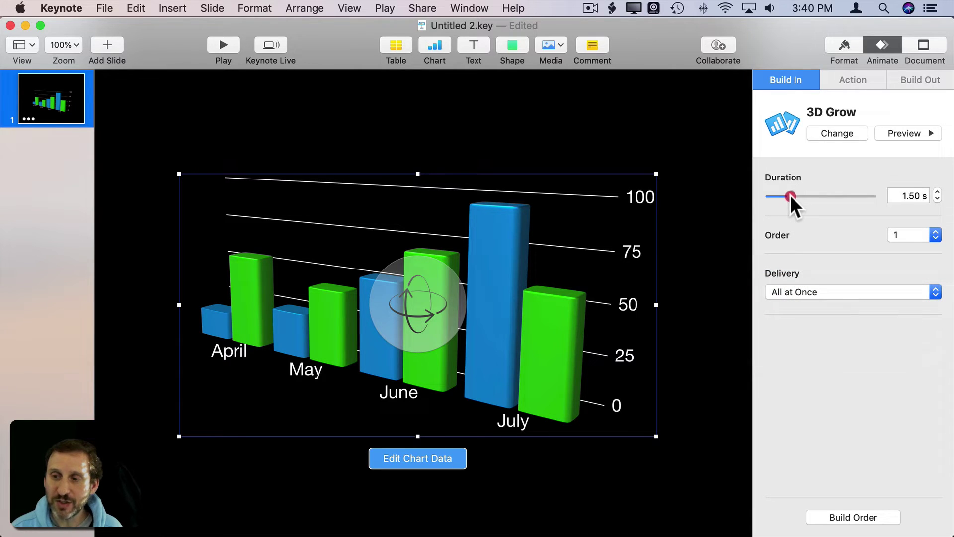
# Step: Try the 3D Rotate and 3D Z Axis builds, then settle on 3D Rotate & Grow
pyautogui.click(841, 136)
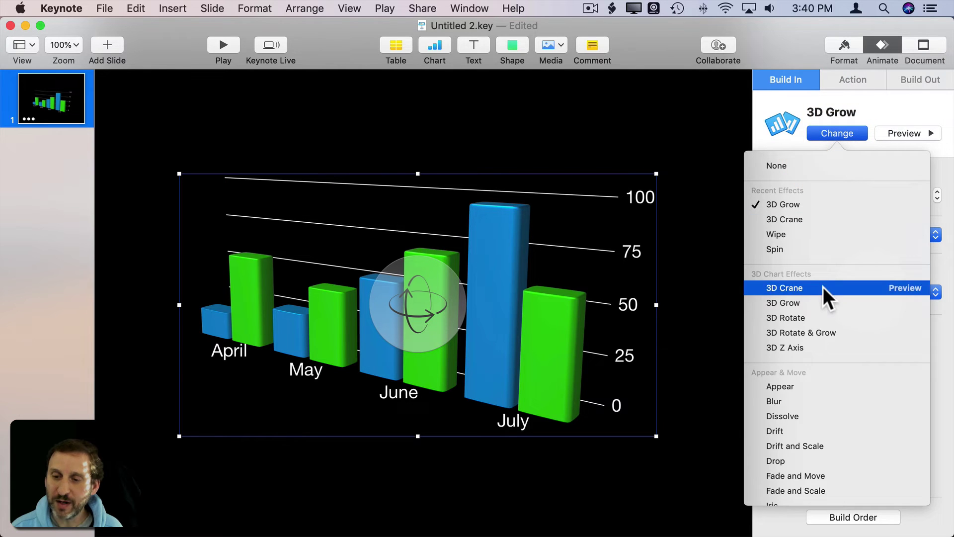
pyautogui.click(812, 317)
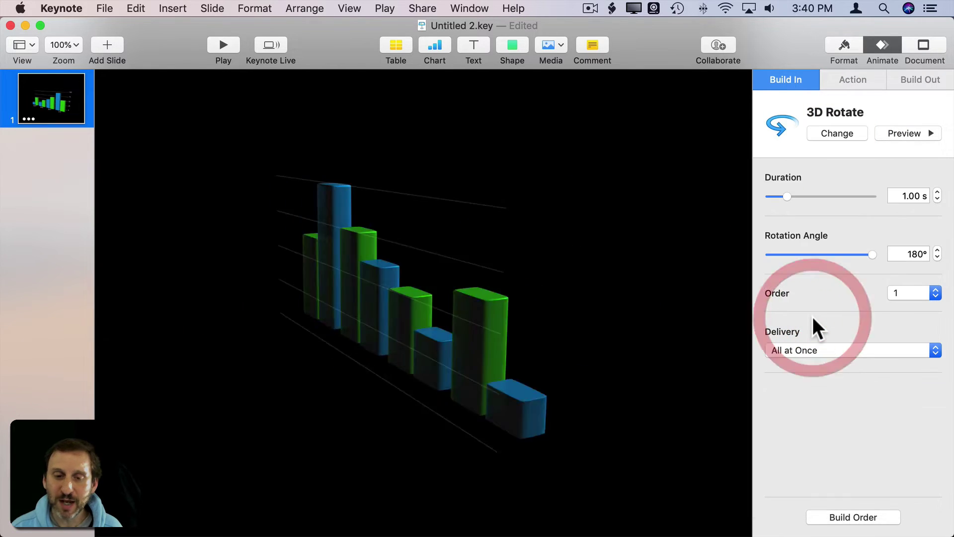
pyautogui.click(840, 133)
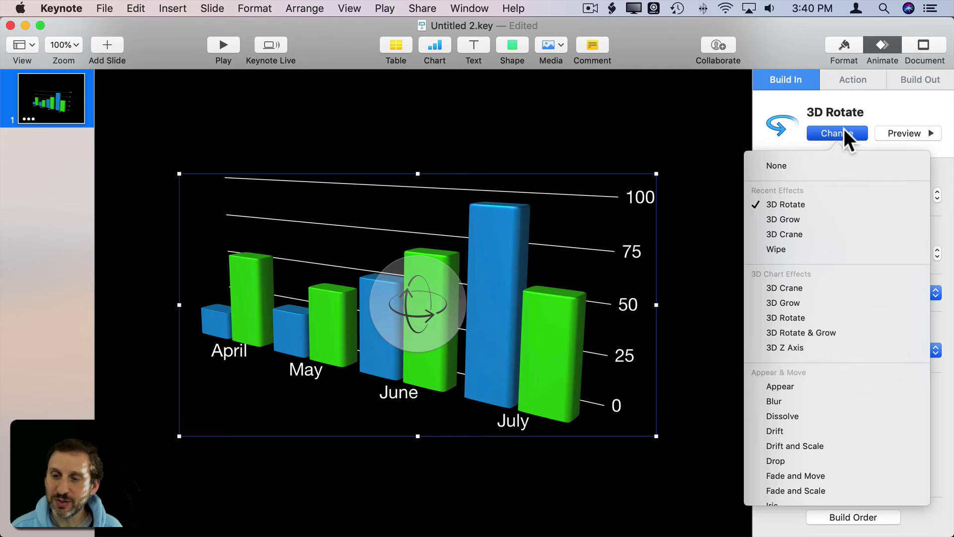
pyautogui.click(820, 348)
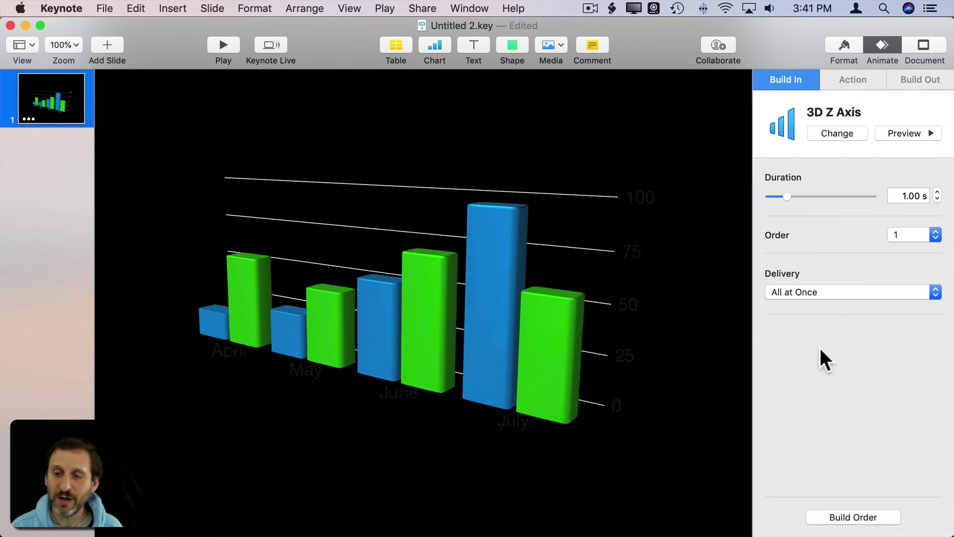
pyautogui.click(832, 132)
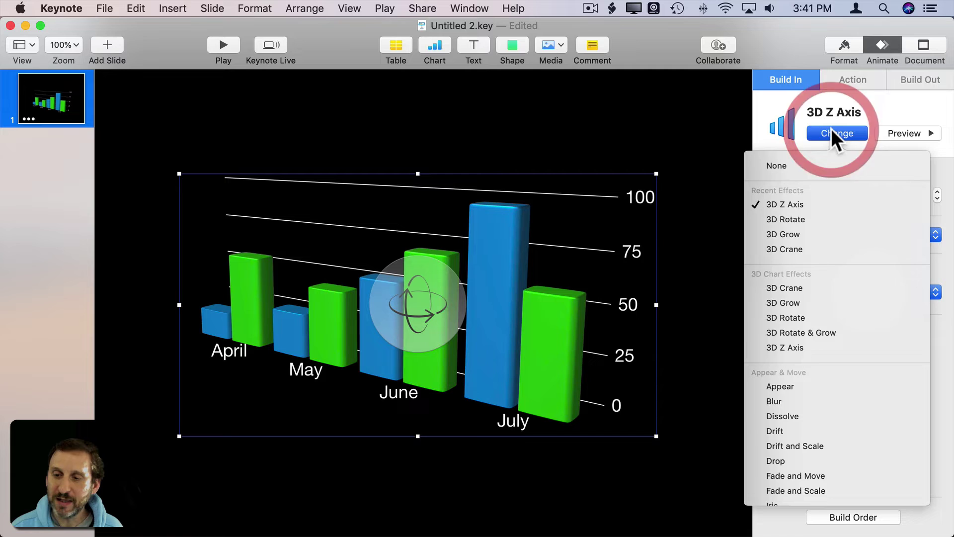
pyautogui.click(796, 330)
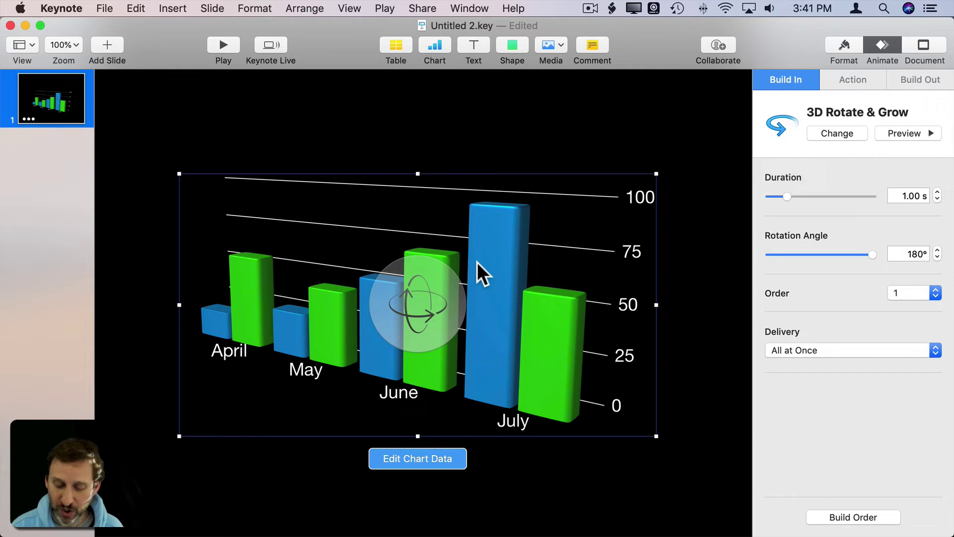
# Step: Replace the bar chart with a 3D pie chart, tilted, shrunk and repositioned
pyautogui.press('Delete')
pyautogui.click(434, 47)
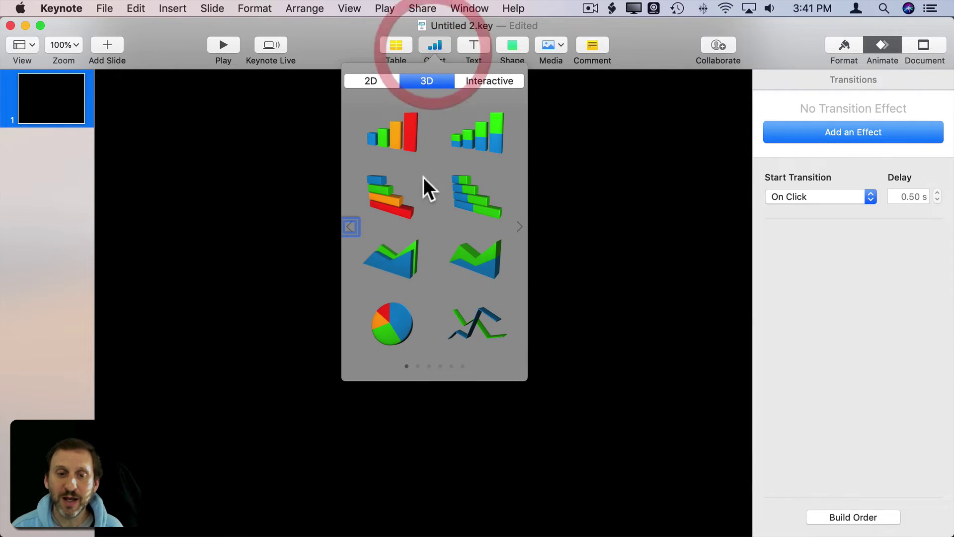
pyautogui.click(381, 326)
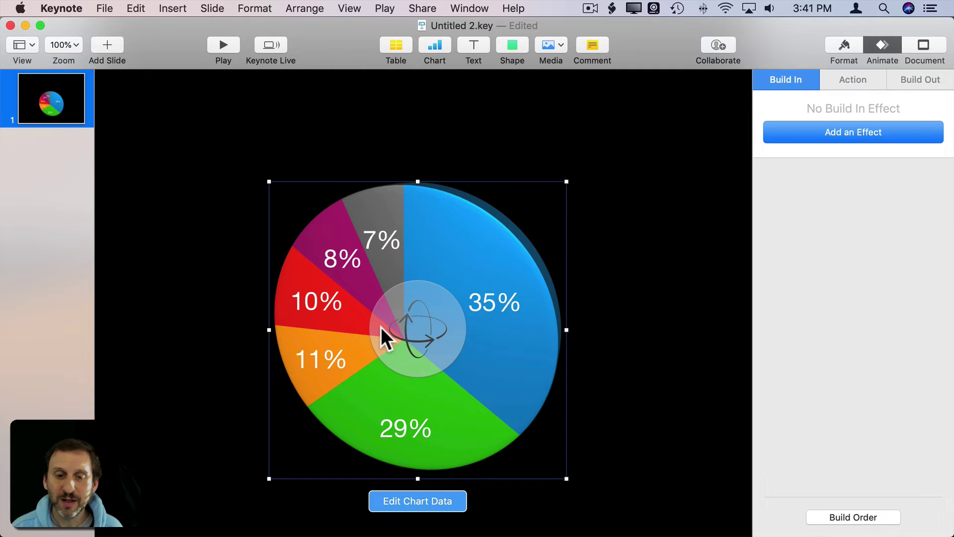
pyautogui.moveTo(441, 300); pyautogui.dragTo(388, 259)
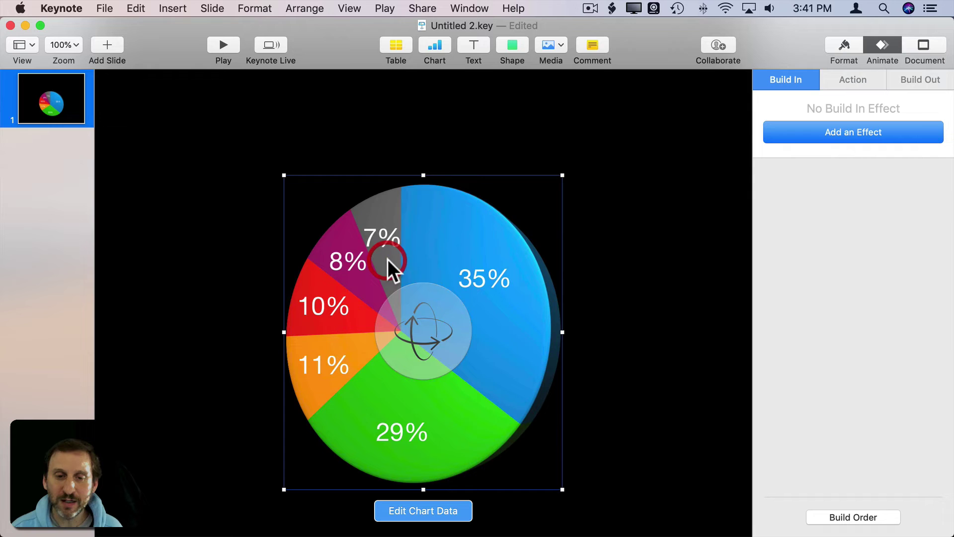
pyautogui.moveTo(561, 488); pyautogui.dragTo(559, 356)
pyautogui.moveTo(500, 306); pyautogui.dragTo(503, 276)
# Step: Preview 3D Crane, Grow and other builds on the pie, then apply 3D Radial
pyautogui.click(829, 133)
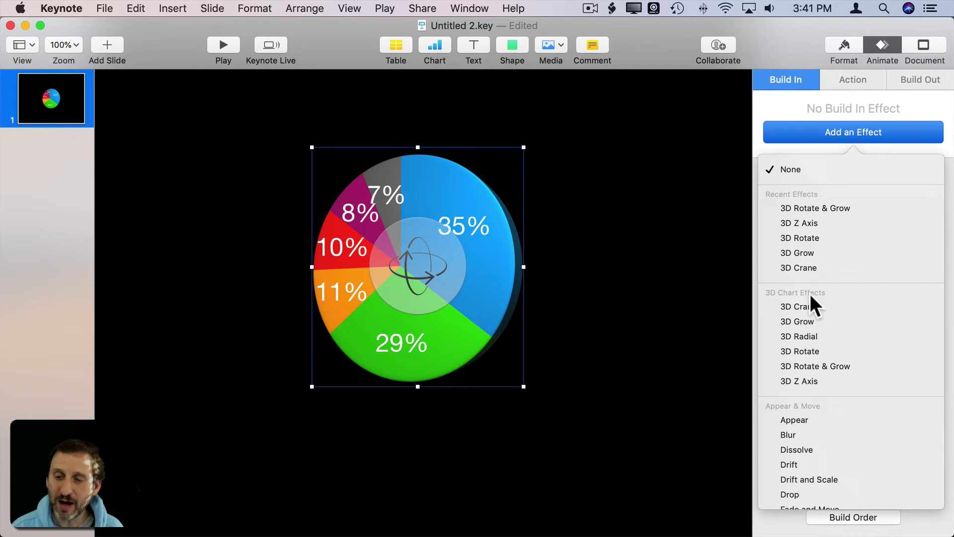
pyautogui.click(918, 304)
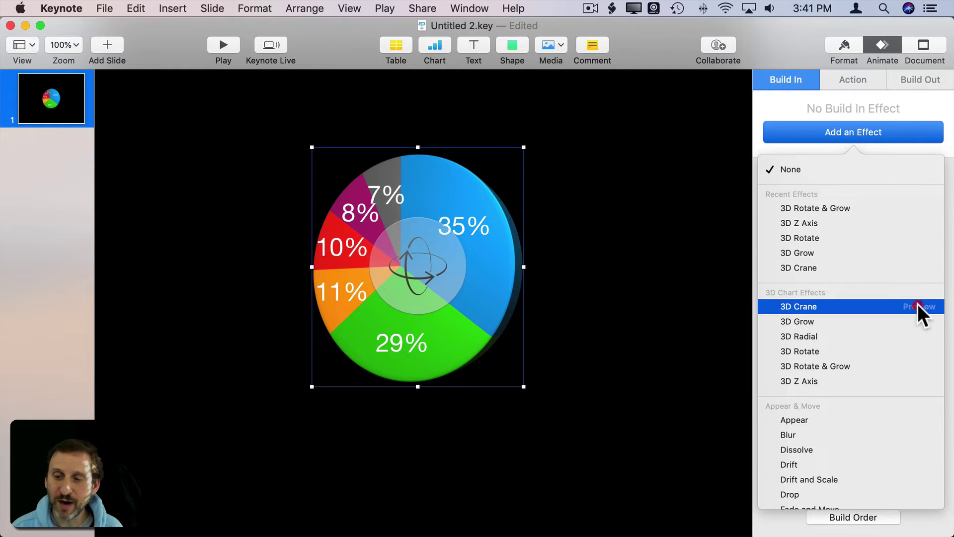
pyautogui.click(920, 321)
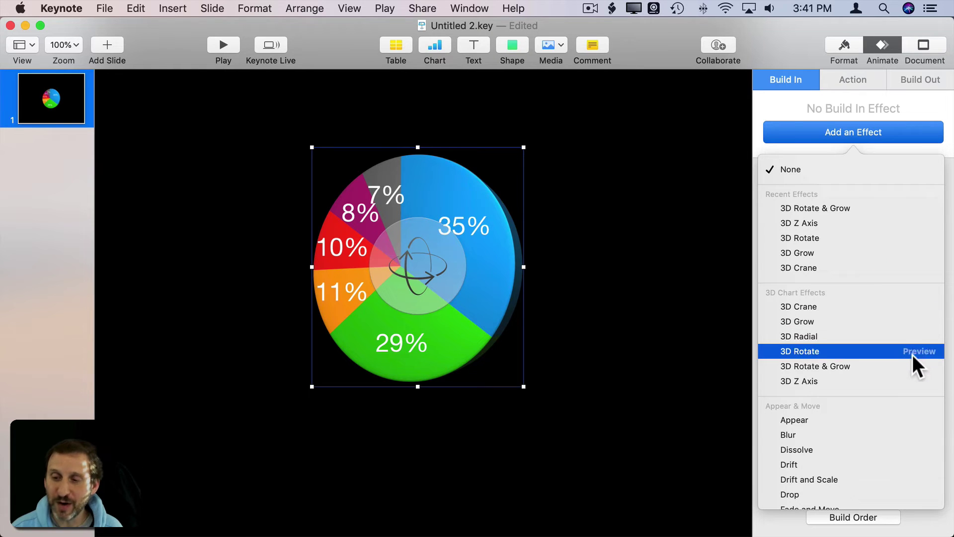
pyautogui.click(917, 381)
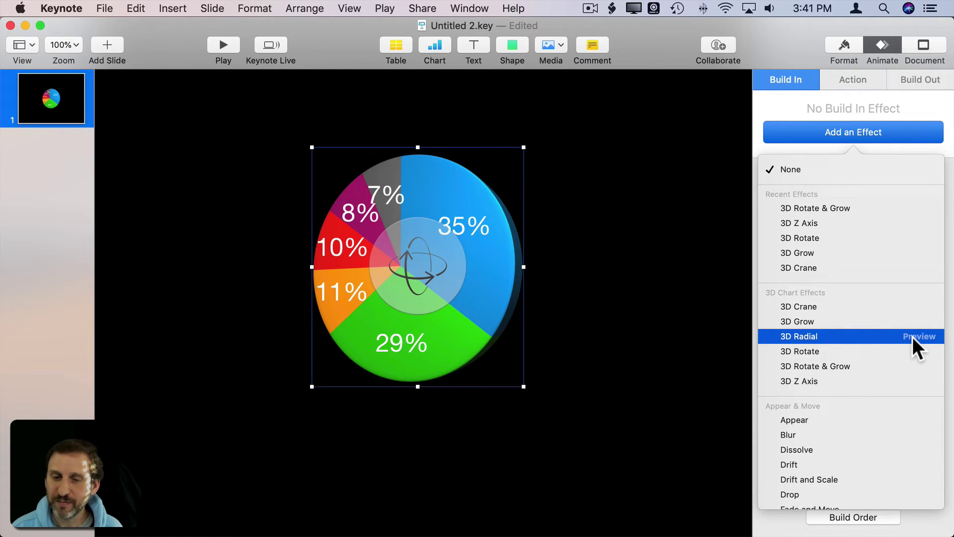
pyautogui.click(917, 336)
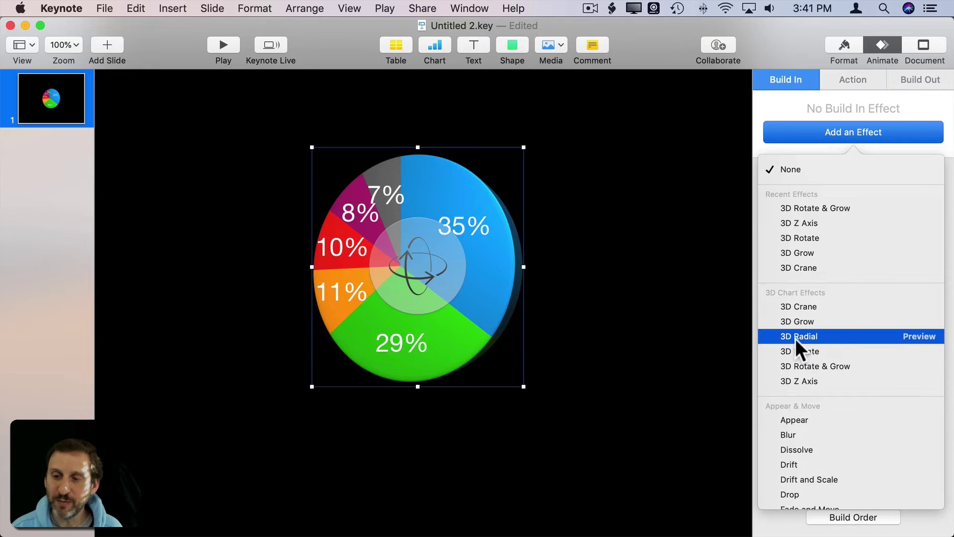
pyautogui.click(796, 339)
# Step: Try Cascade delivery, then switch the pie build to By Wedge and preview it
pyautogui.click(823, 293)
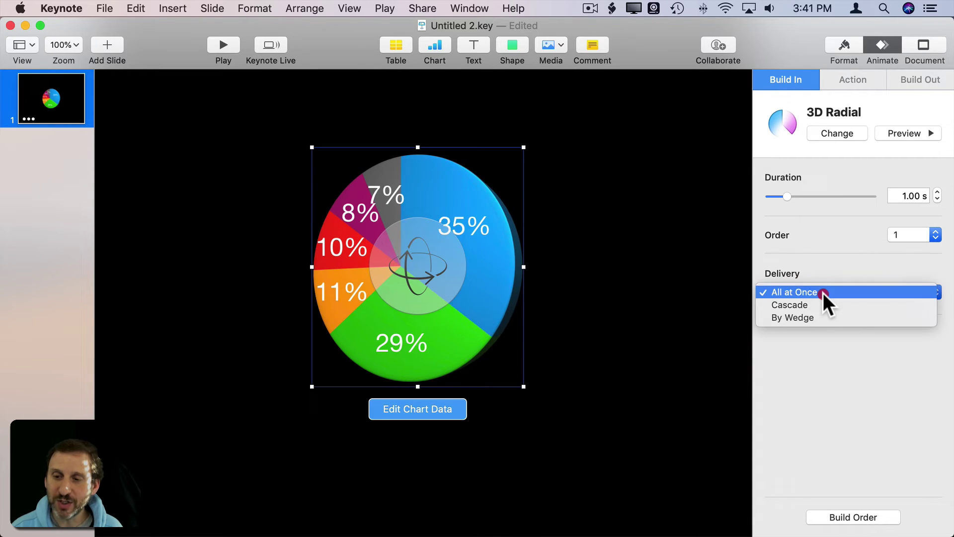
pyautogui.click(823, 304)
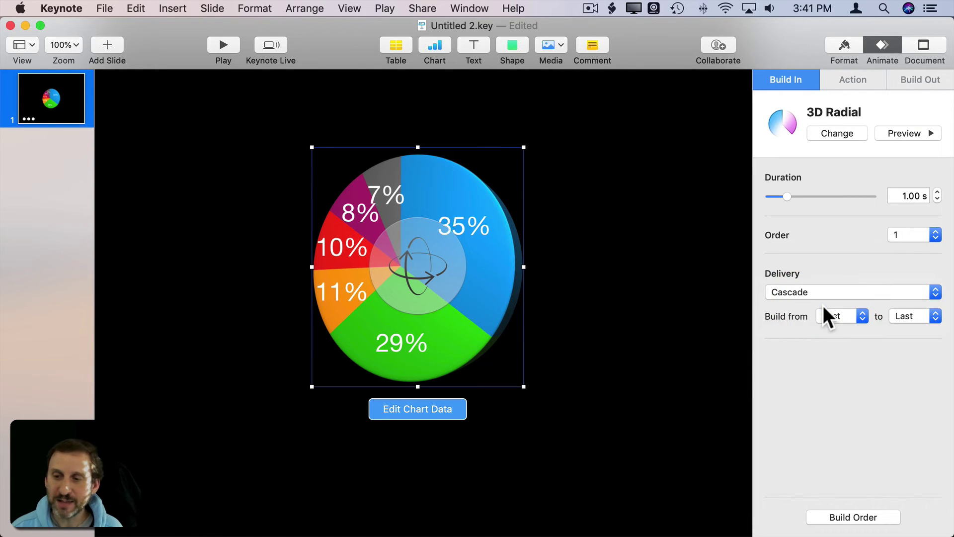
pyautogui.click(908, 130)
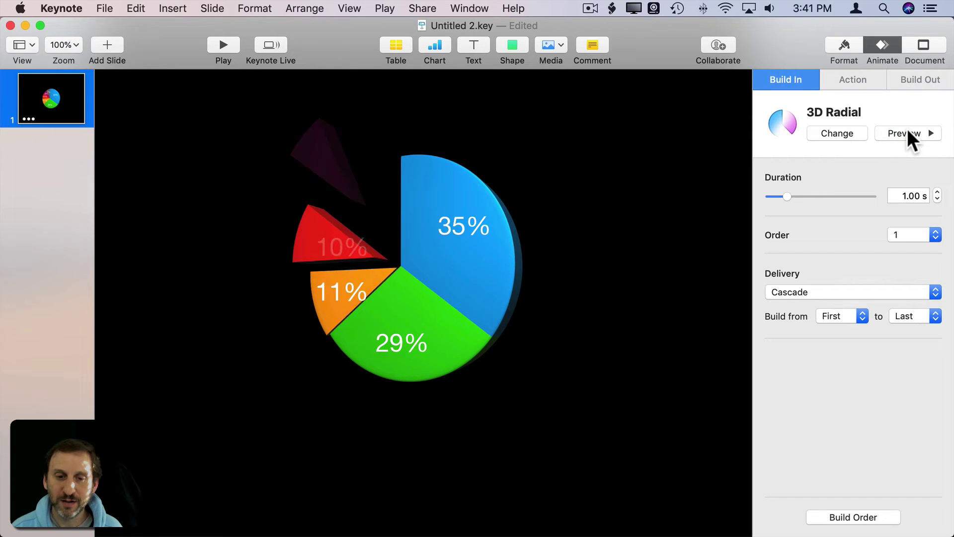
pyautogui.click(818, 291)
pyautogui.click(816, 317)
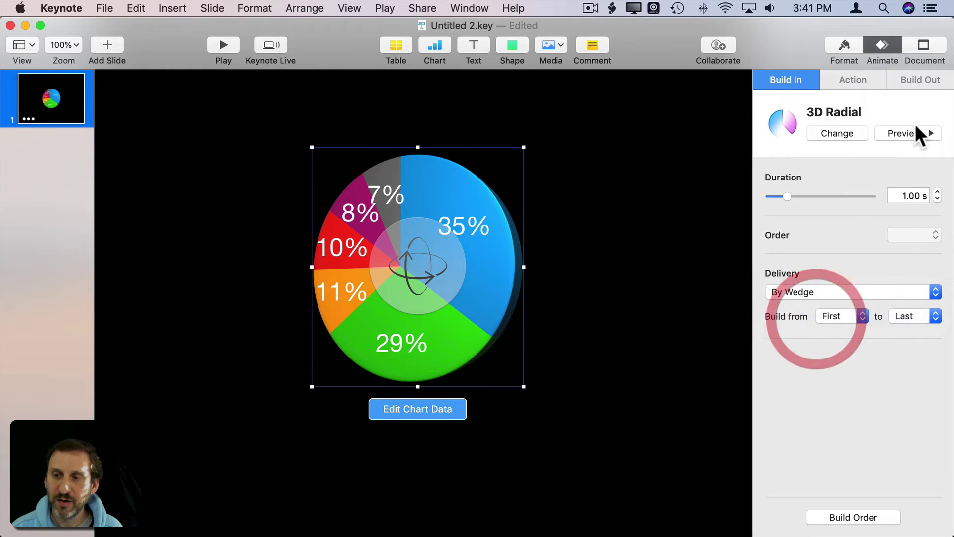
pyautogui.click(914, 132)
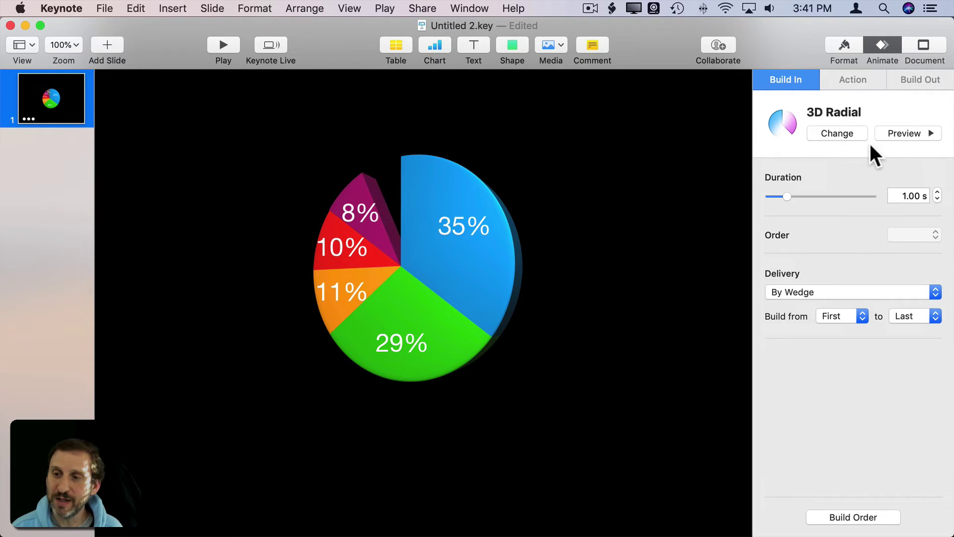
# Step: Switch the pie's build to 3D Grow, then delete the pie chart
pyautogui.click(839, 131)
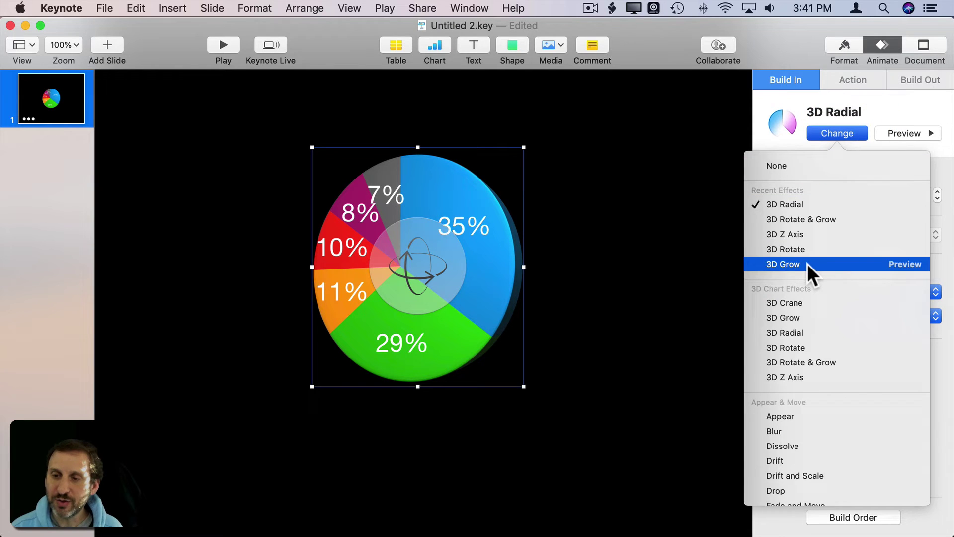
pyautogui.click(793, 317)
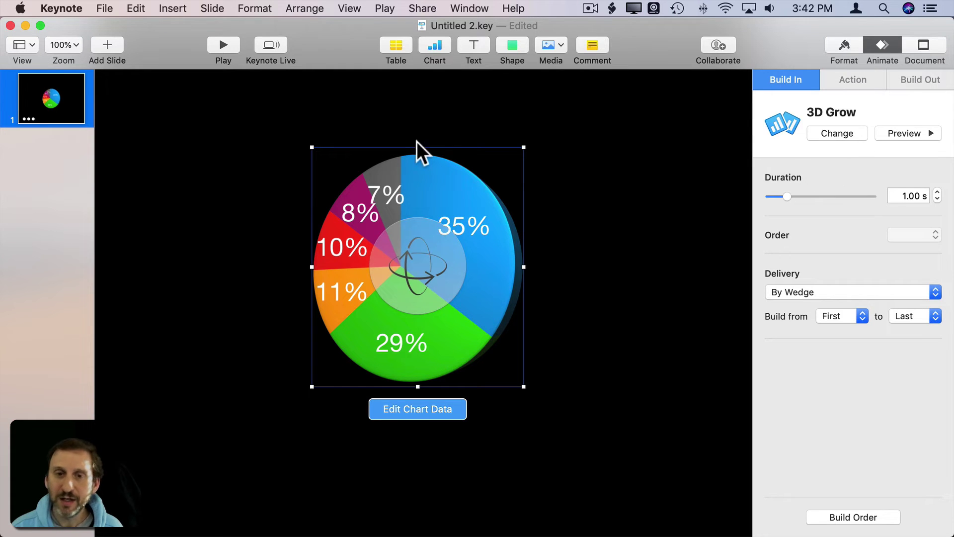
pyautogui.press('Delete')
# Step: Insert a 3D area chart and give it a 3D Z Axis build-in
pyautogui.click(433, 44)
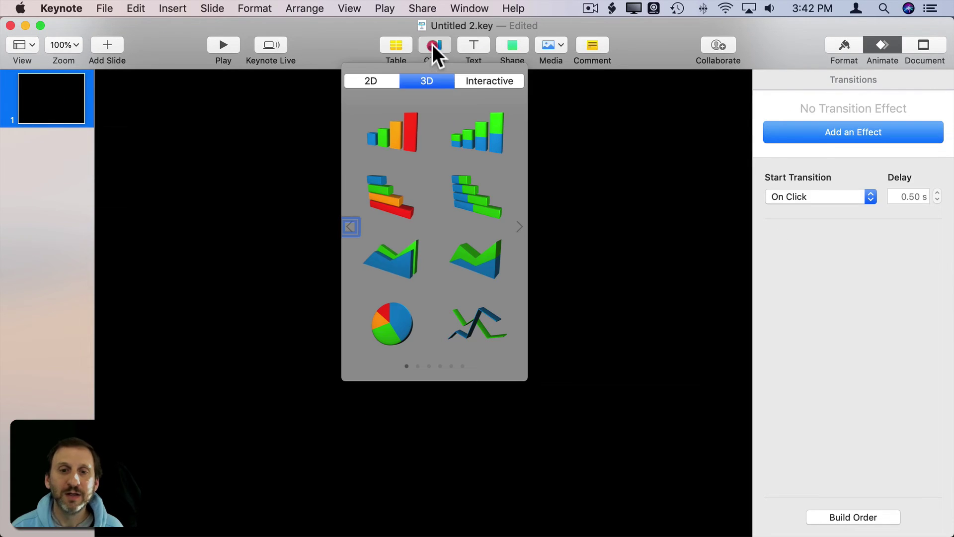
pyautogui.click(389, 263)
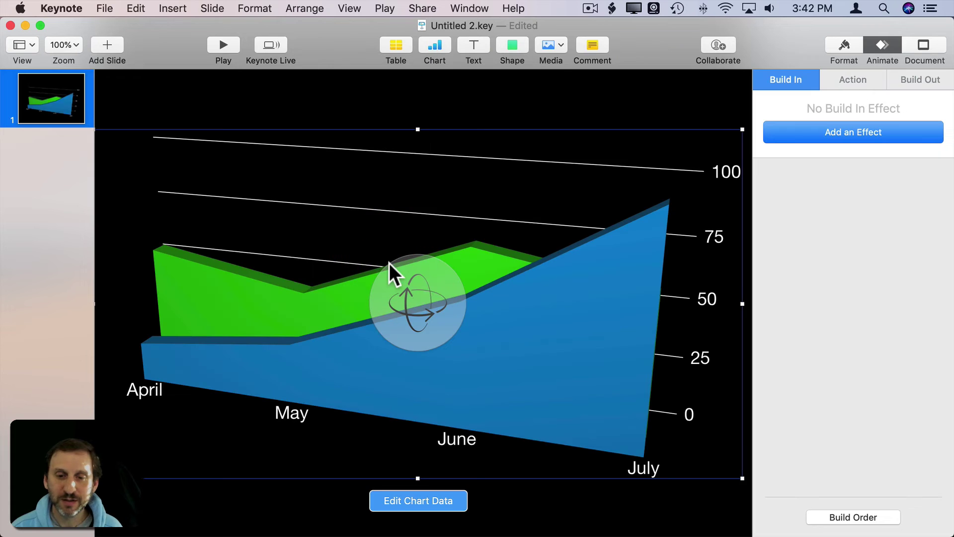
pyautogui.click(816, 131)
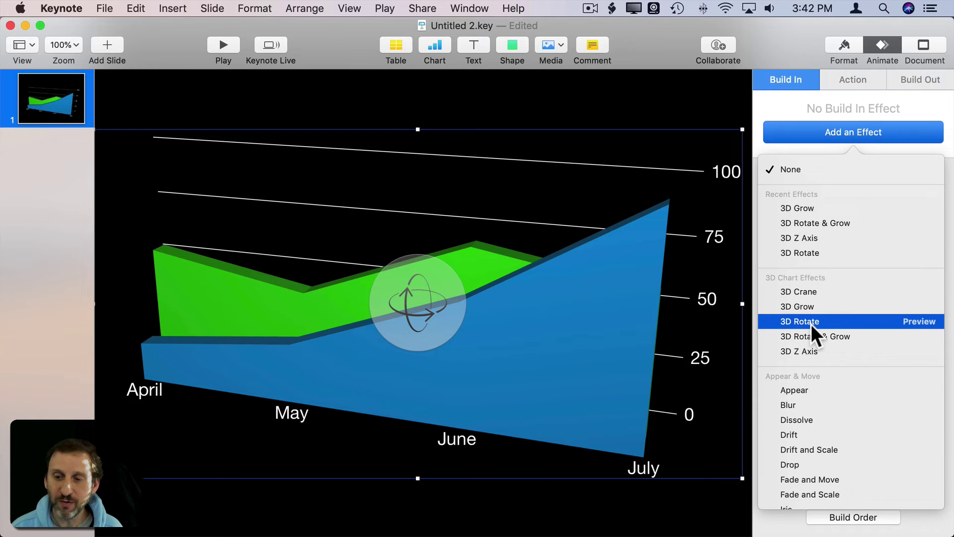
pyautogui.click(804, 354)
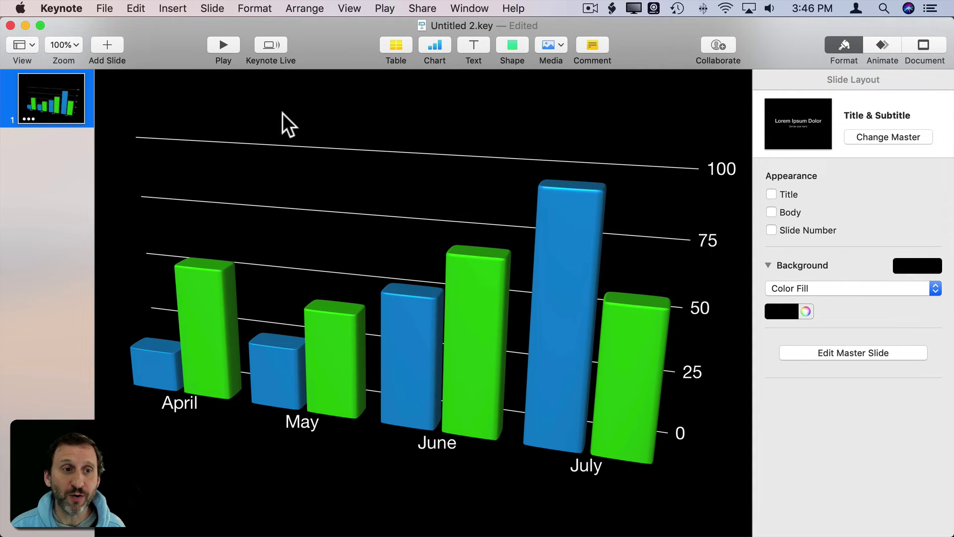
# Step: Set the document's slide size to Widescreen 16:9
pyautogui.click(923, 46)
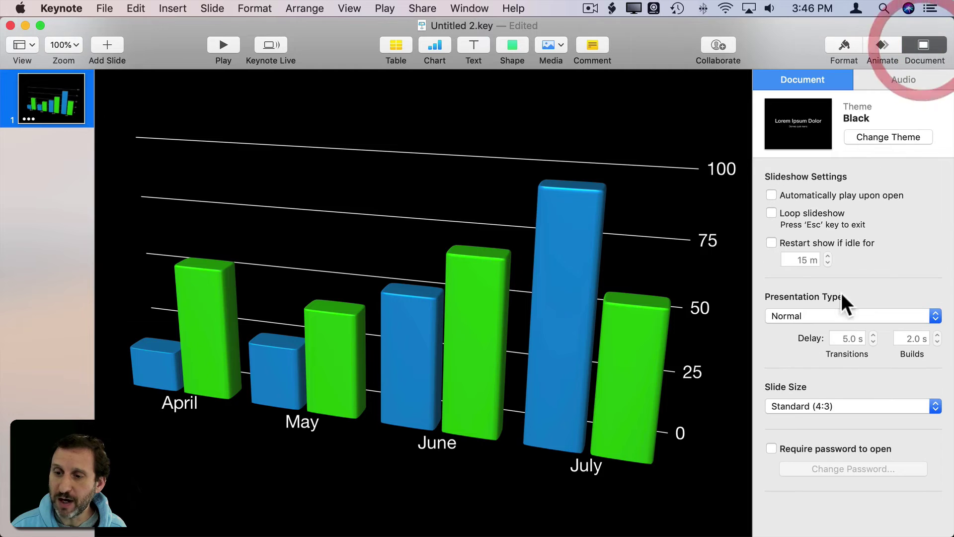
pyautogui.click(825, 316)
pyautogui.click(809, 401)
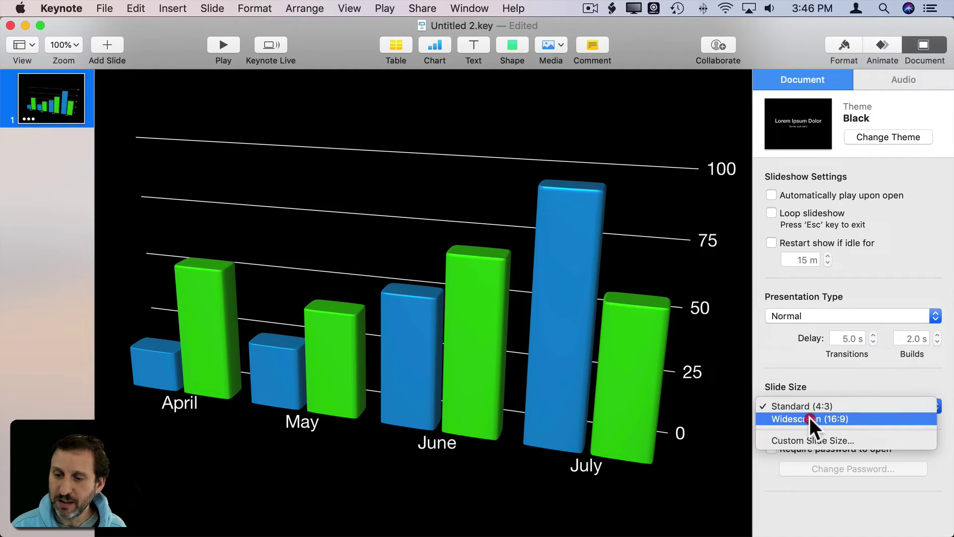
pyautogui.click(809, 417)
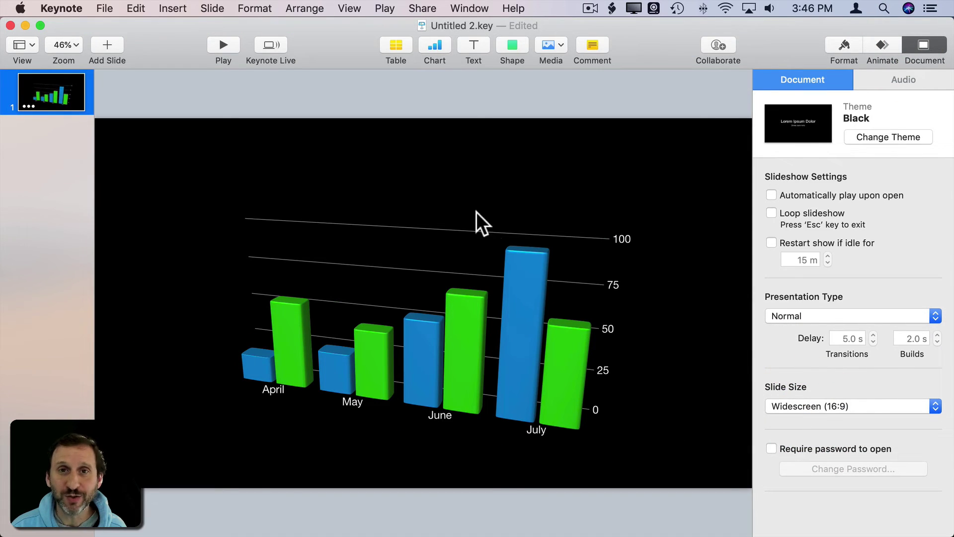
# Step: Export the presentation as a 1080p movie, Untitled 2.m4v, to the desktop
pyautogui.click(100, 6)
pyautogui.moveTo(145, 164)
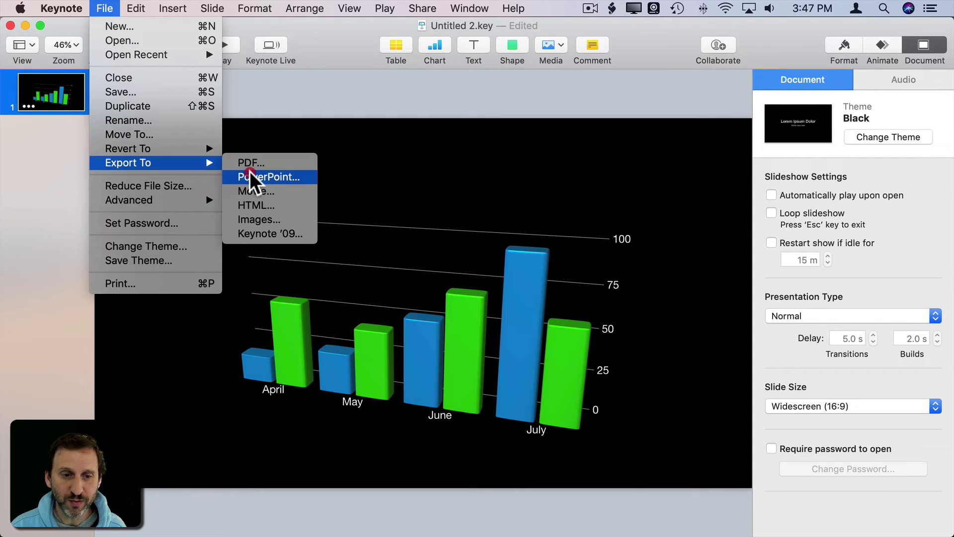
pyautogui.click(255, 191)
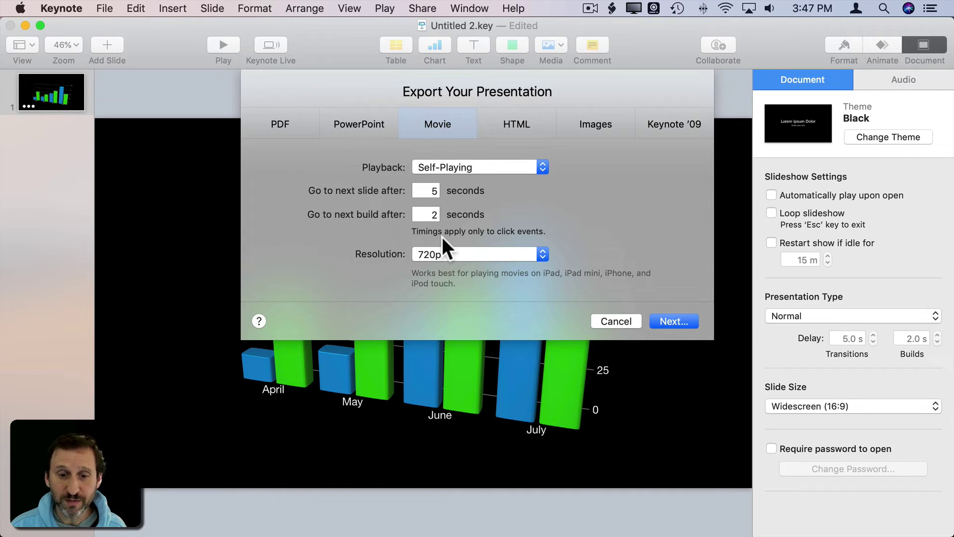
pyautogui.click(450, 254)
pyautogui.click(452, 267)
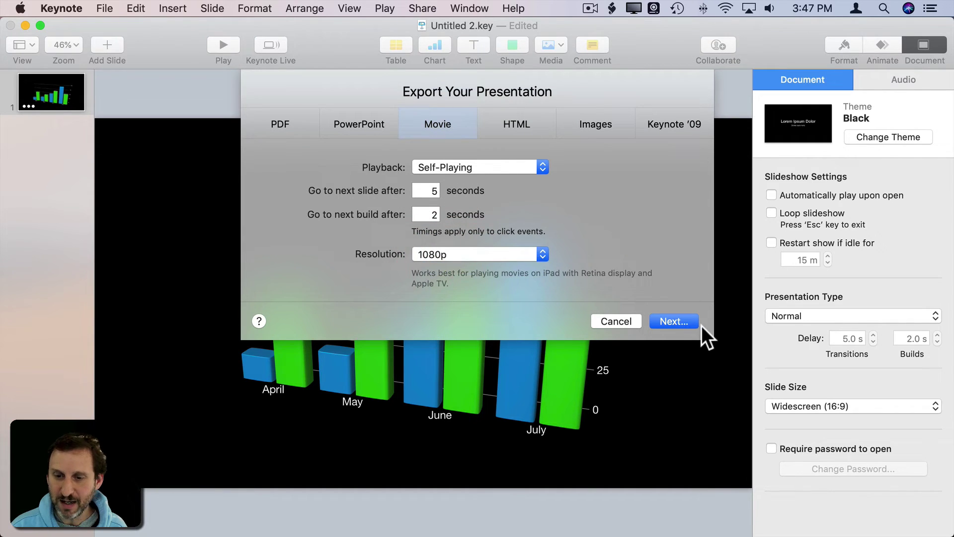
pyautogui.click(674, 321)
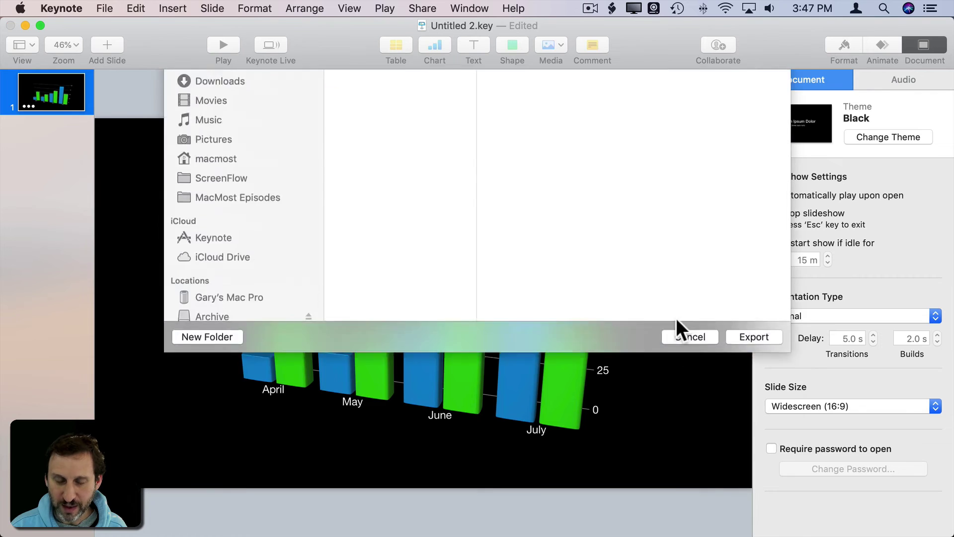
pyautogui.press('Return')
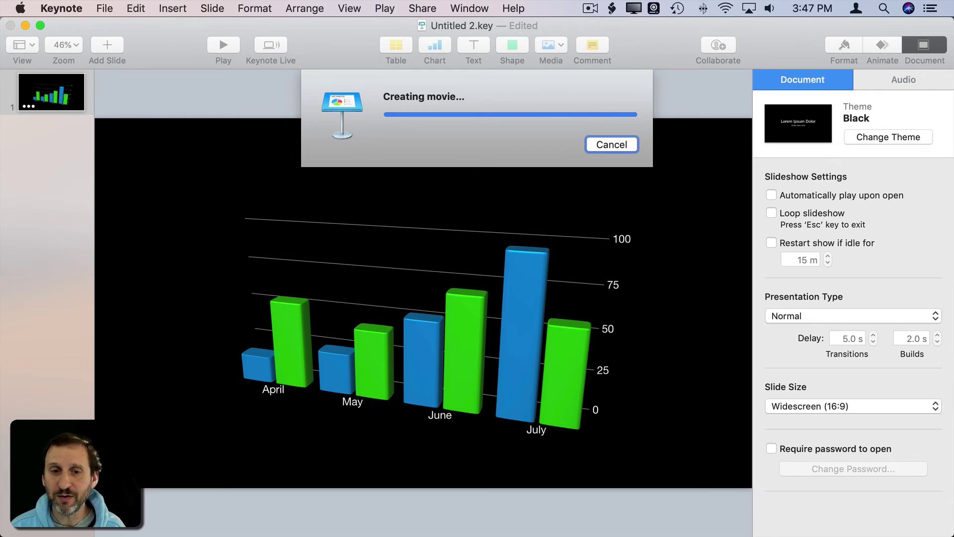
pyautogui.press('cmd+h')
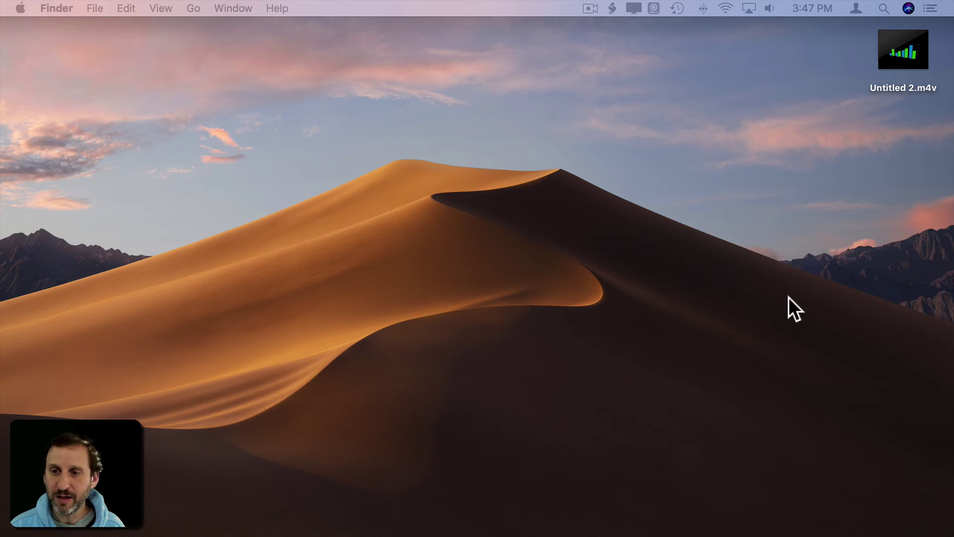
pyautogui.doubleClick(920, 58)
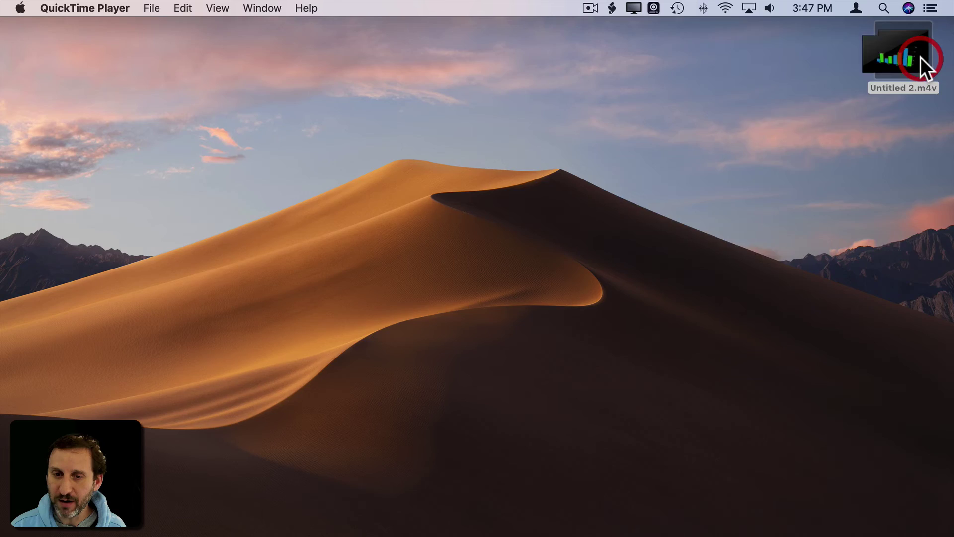
pyautogui.click(491, 420)
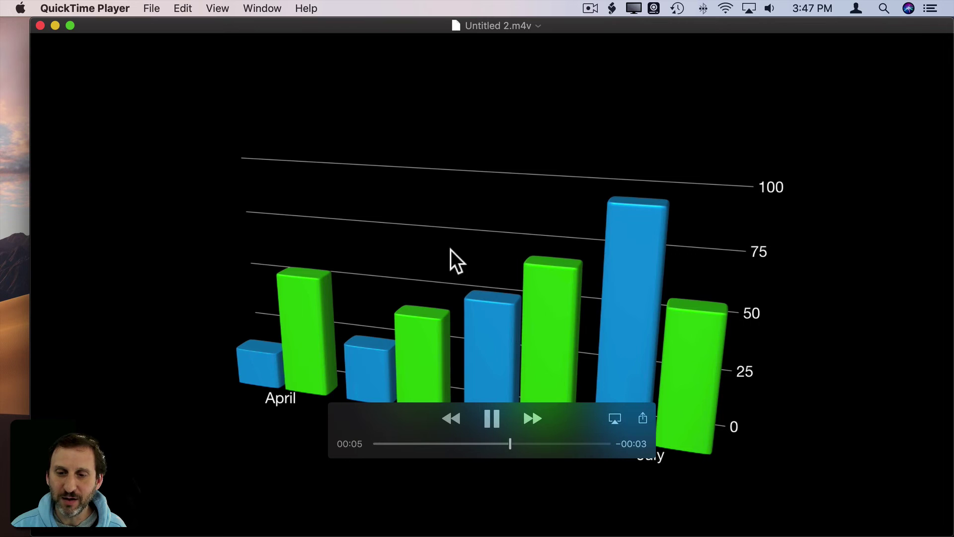
pyautogui.click(41, 25)
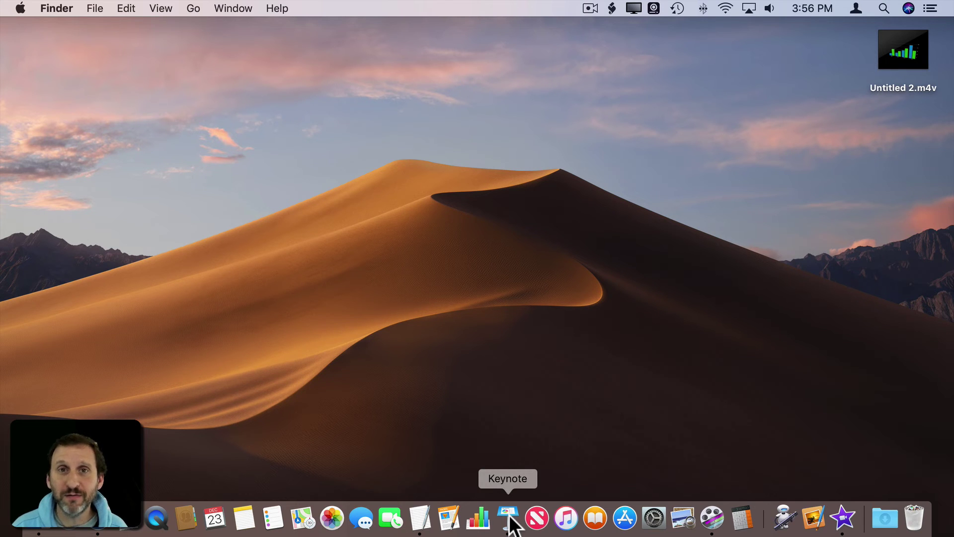
# Step: Set the slide background to No Fill
pyautogui.click(510, 519)
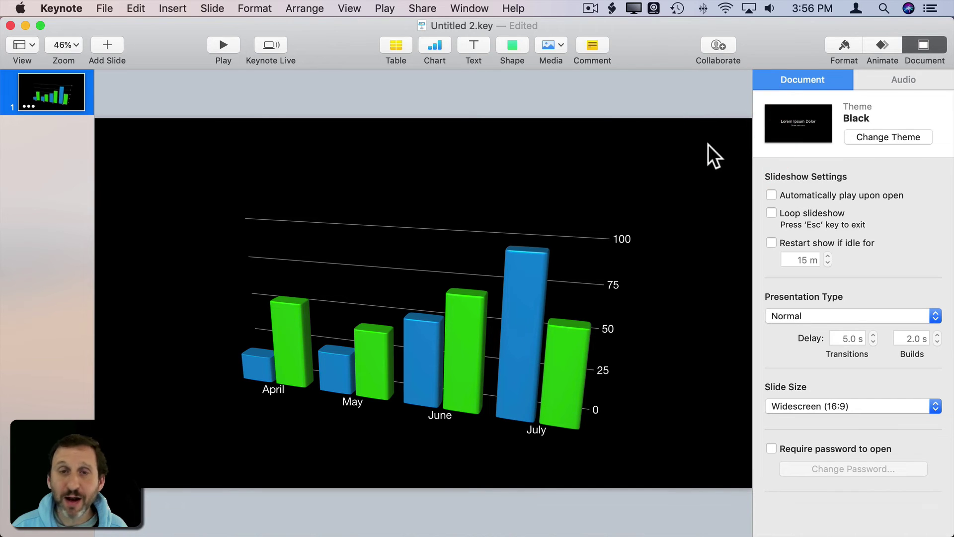
pyautogui.click(843, 45)
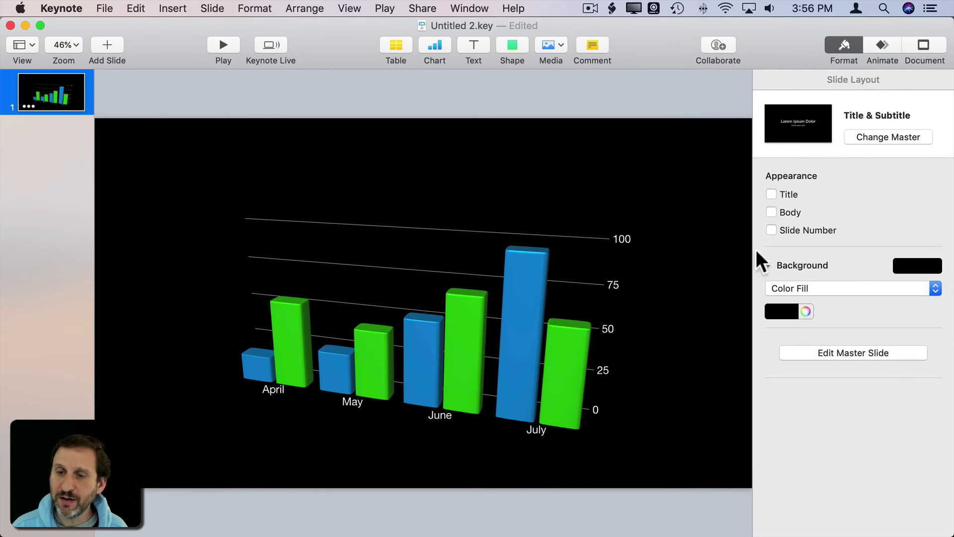
pyautogui.click(848, 294)
pyautogui.click(840, 269)
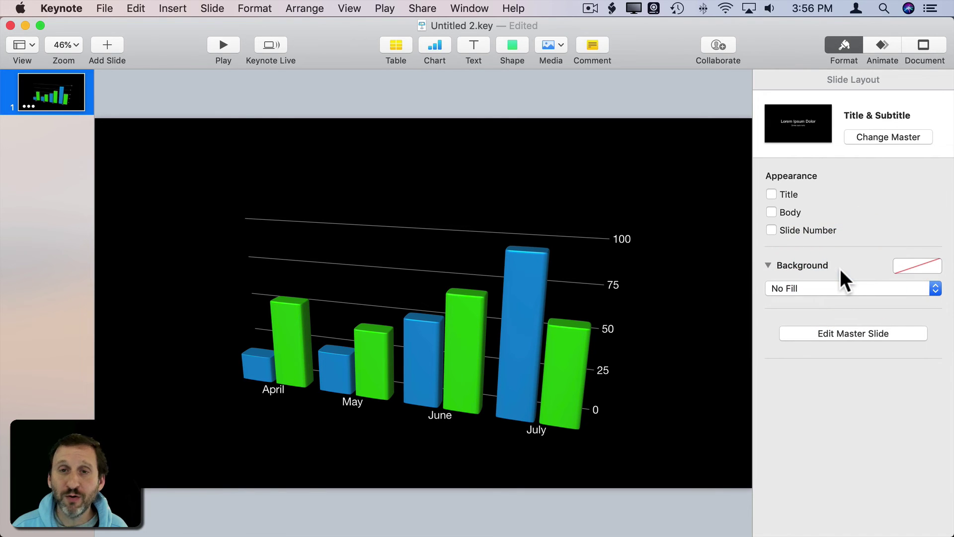
# Step: Start a movie export with a custom 1920×1080 resolution
pyautogui.click(105, 9)
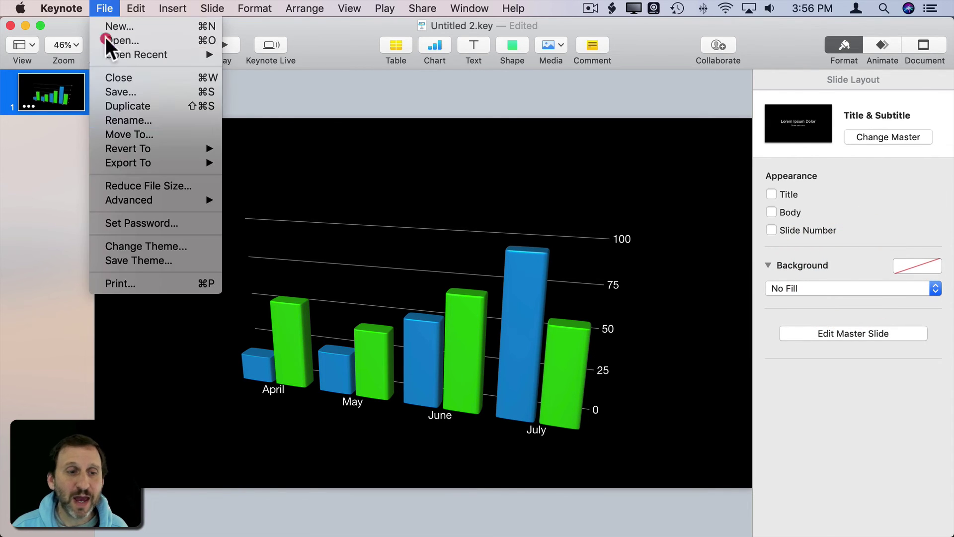
pyautogui.moveTo(211, 164)
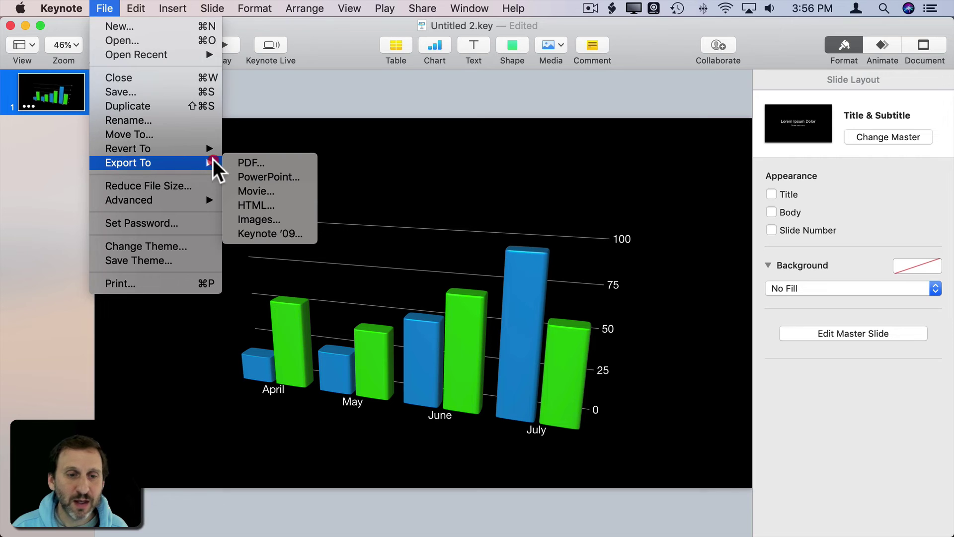
pyautogui.click(260, 193)
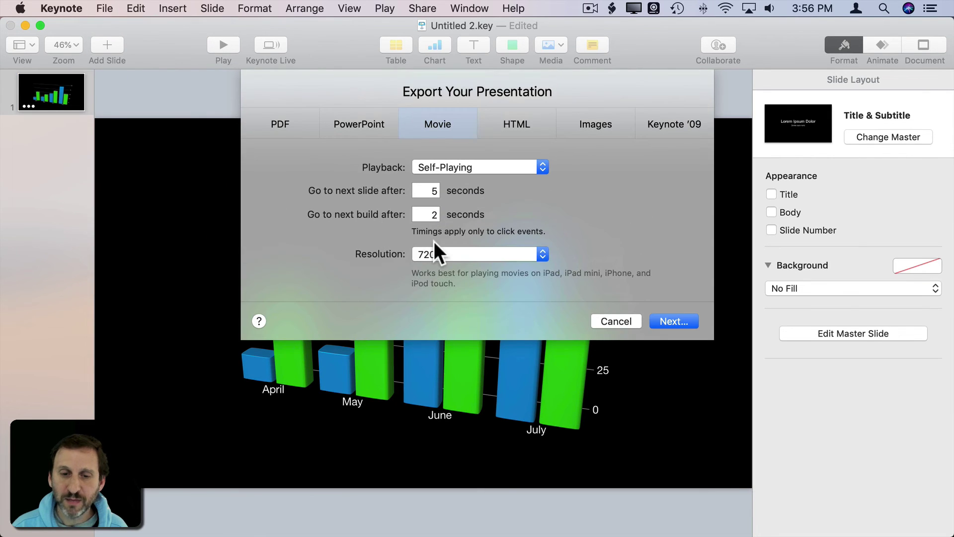
pyautogui.click(441, 254)
pyautogui.click(445, 267)
pyautogui.click(446, 259)
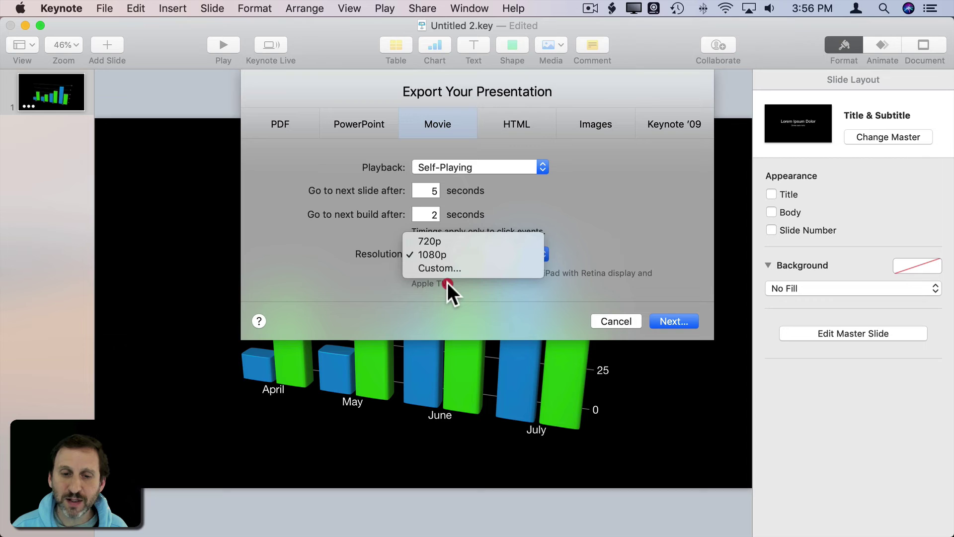
pyautogui.click(449, 271)
pyautogui.doubleClick(424, 276)
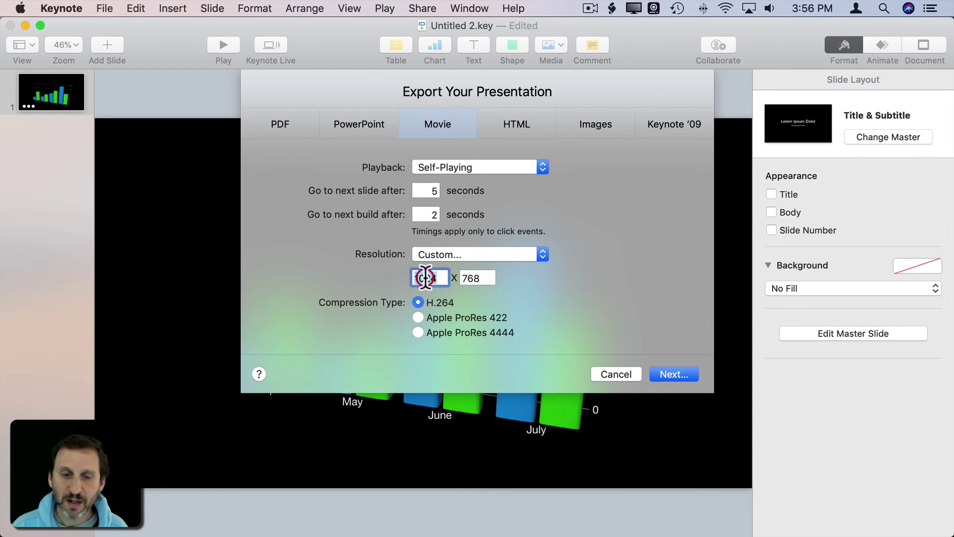
pyautogui.write('1920')
pyautogui.press('Tab')
pyautogui.write('1')
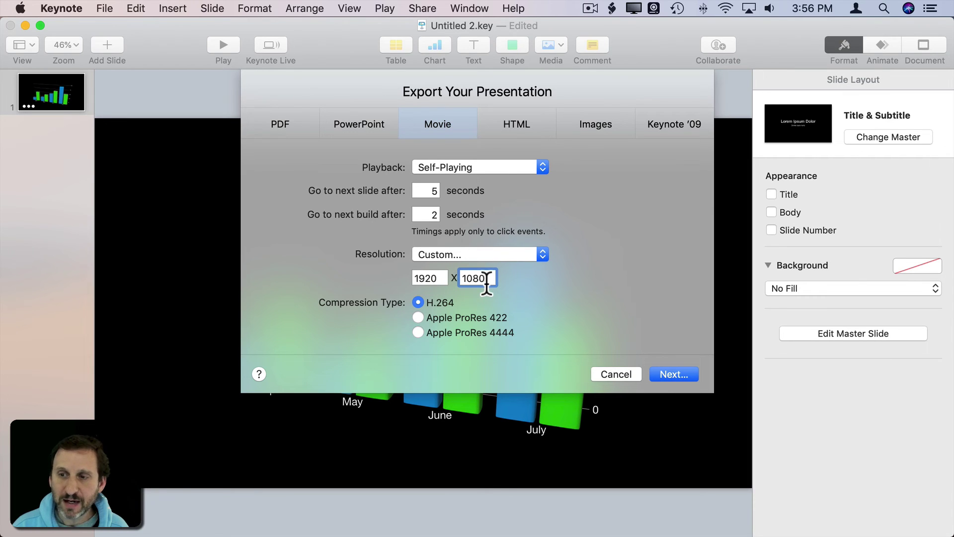
# Step: Use Apple ProRes 4444 and export as Untitled 2 Transparent.mov to the desktop
pyautogui.click(418, 331)
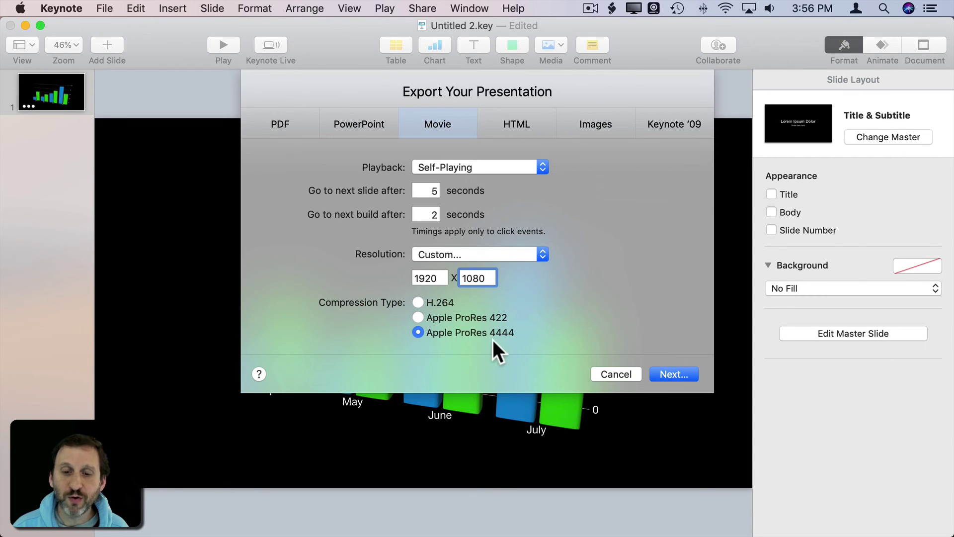
pyautogui.click(673, 372)
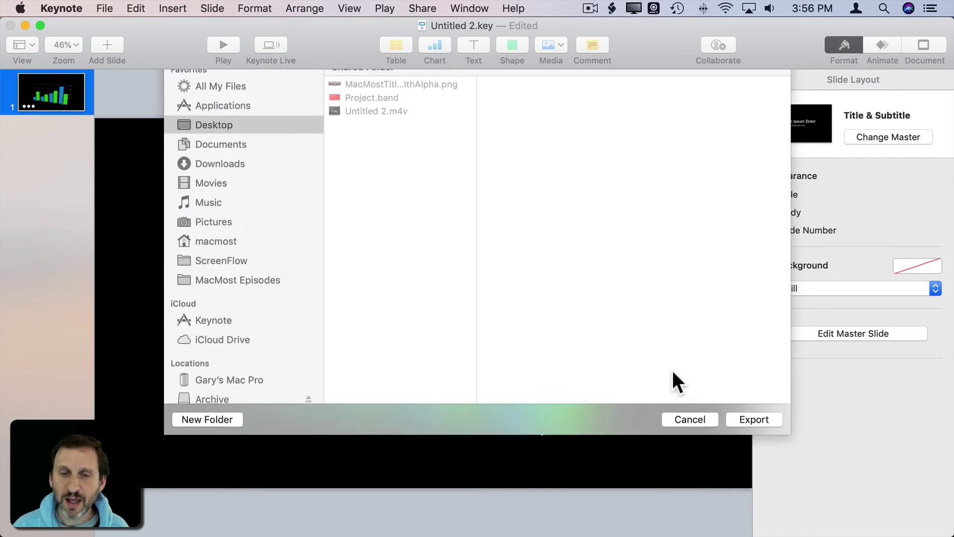
pyautogui.press('Right')
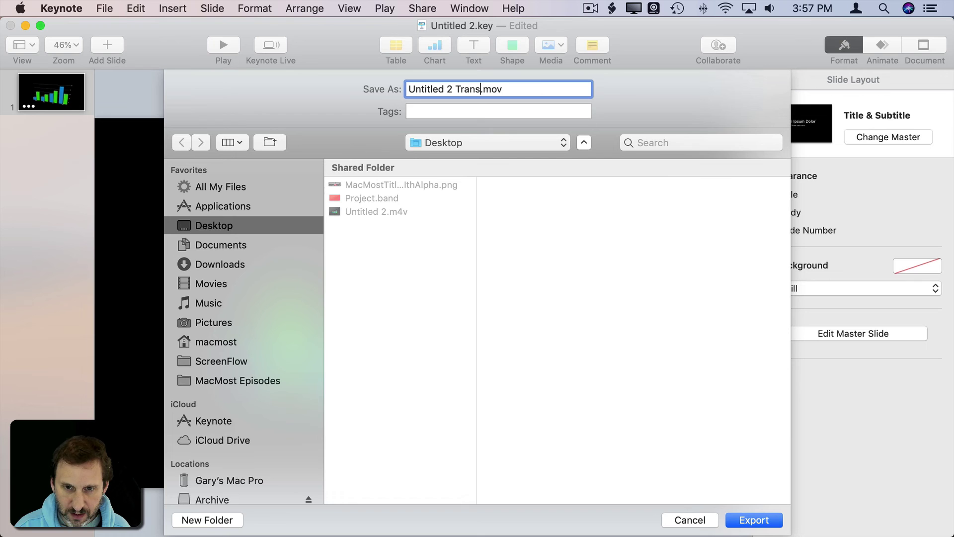
pyautogui.press('Return')
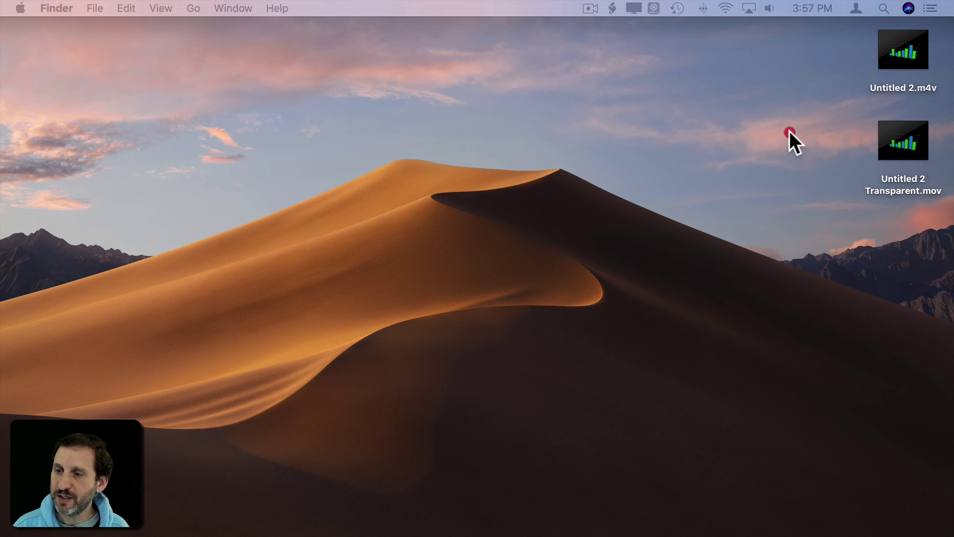
pyautogui.click(920, 128)
pyautogui.press('space')
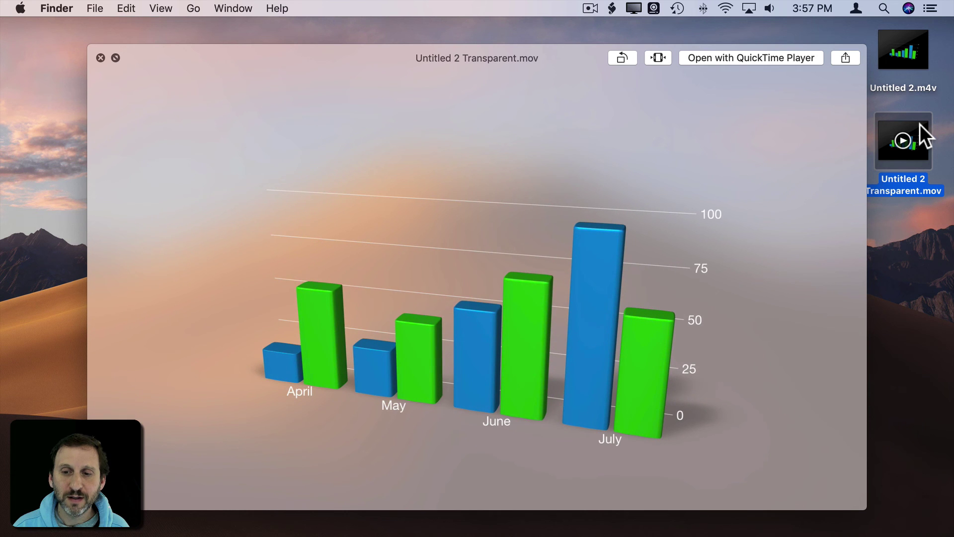
pyautogui.press('space')
pyautogui.press('super+Tab')
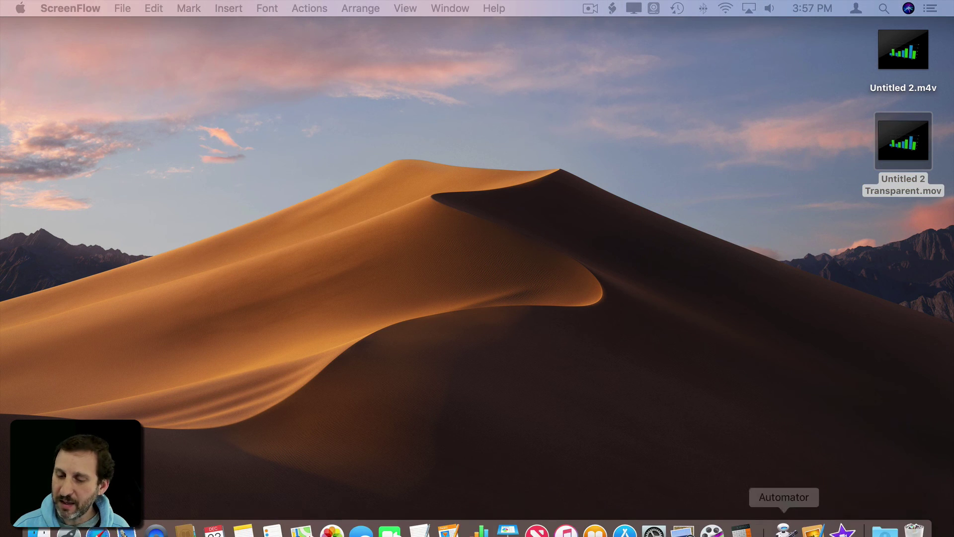
# Step: Import Untitled 2 Transparent.mov into iMovie's My Media and place it above the world-map clip
pyautogui.click(842, 530)
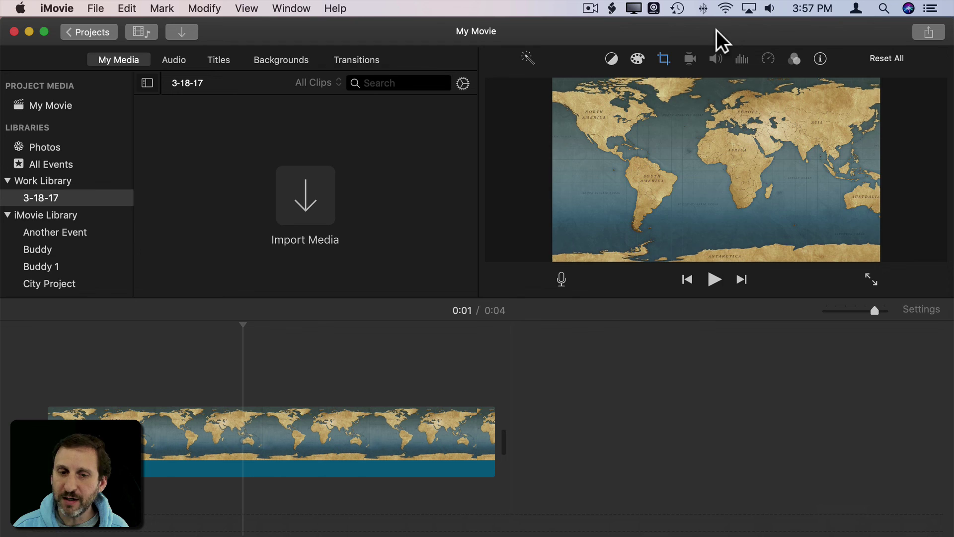
pyautogui.moveTo(760, 33); pyautogui.dragTo(600, 33)
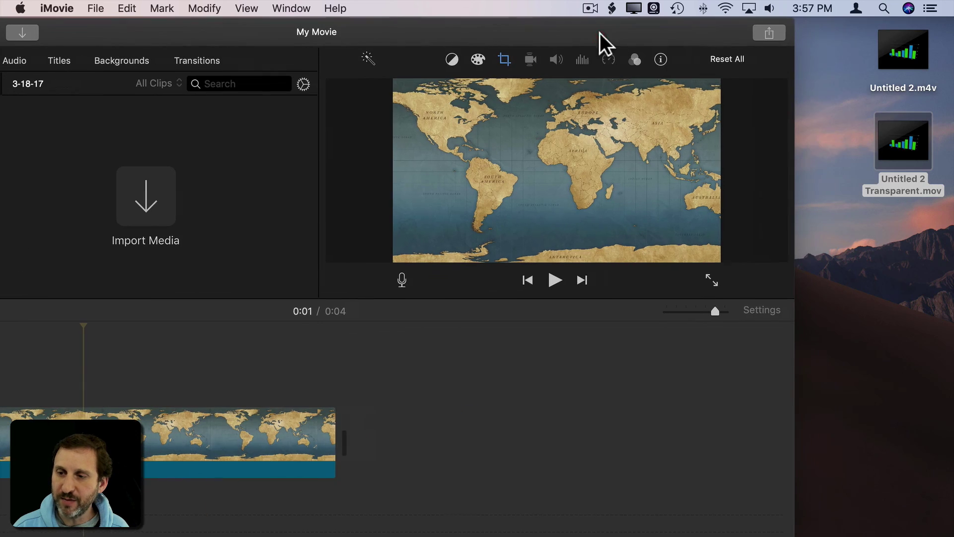
pyautogui.moveTo(912, 143); pyautogui.dragTo(198, 97)
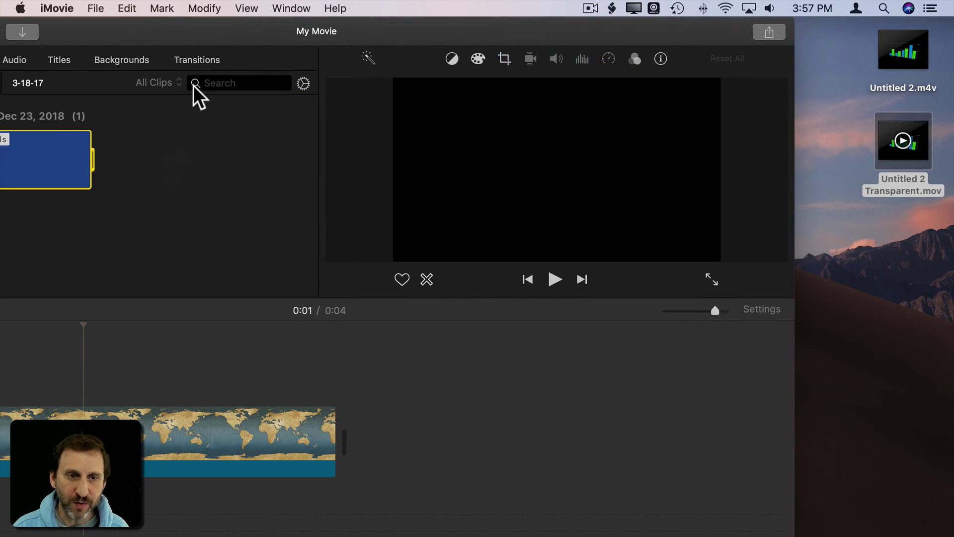
pyautogui.moveTo(214, 32); pyautogui.dragTo(357, 26)
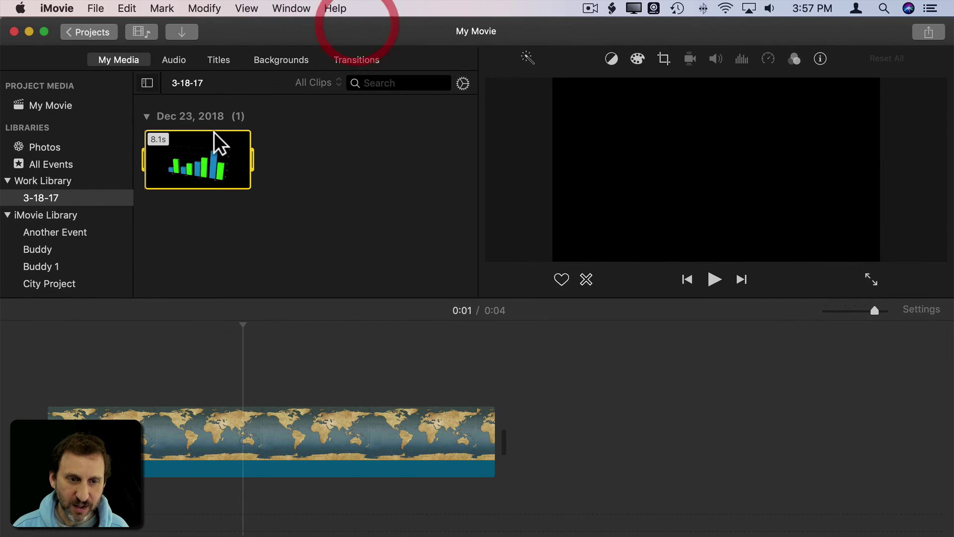
pyautogui.moveTo(216, 144); pyautogui.dragTo(34, 377)
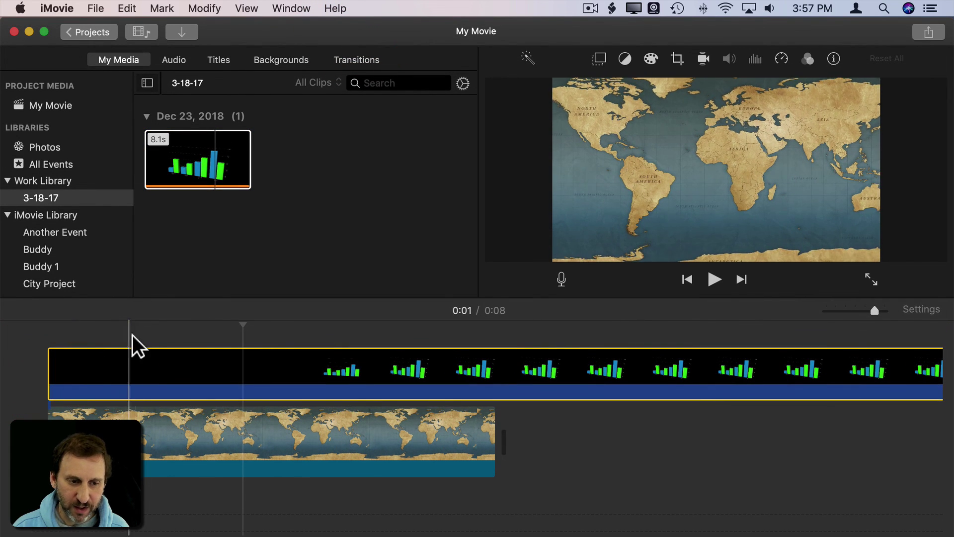